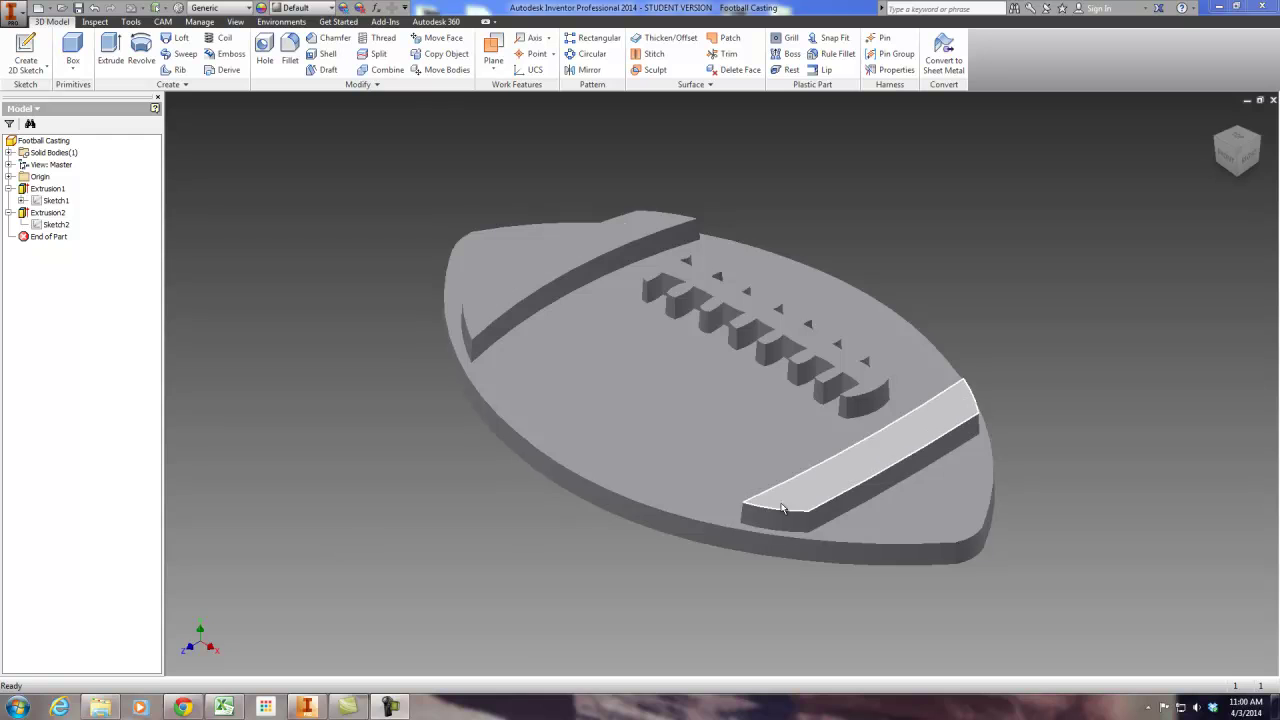
- Start a Save Copy As of the Football Casting part with STL Files (*.stl) as the type
key("F2")
left_click_drag(724, 494, 672, 490)
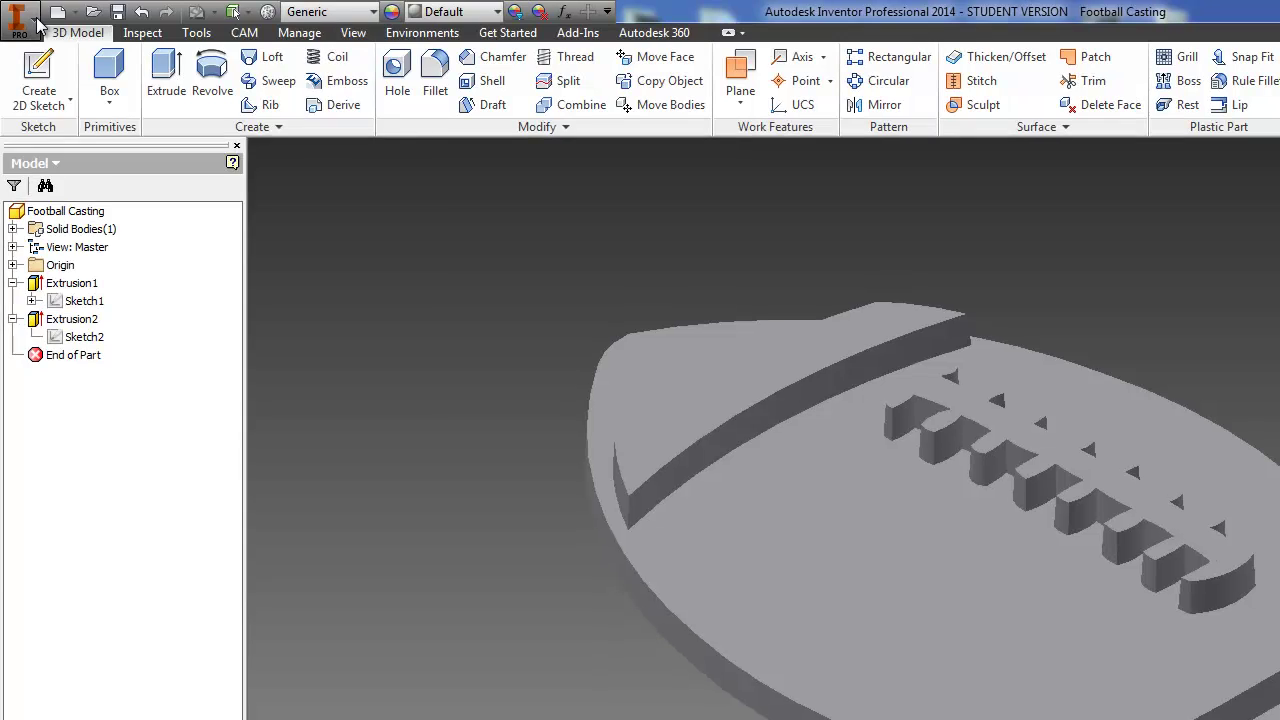
left_click(13, 15)
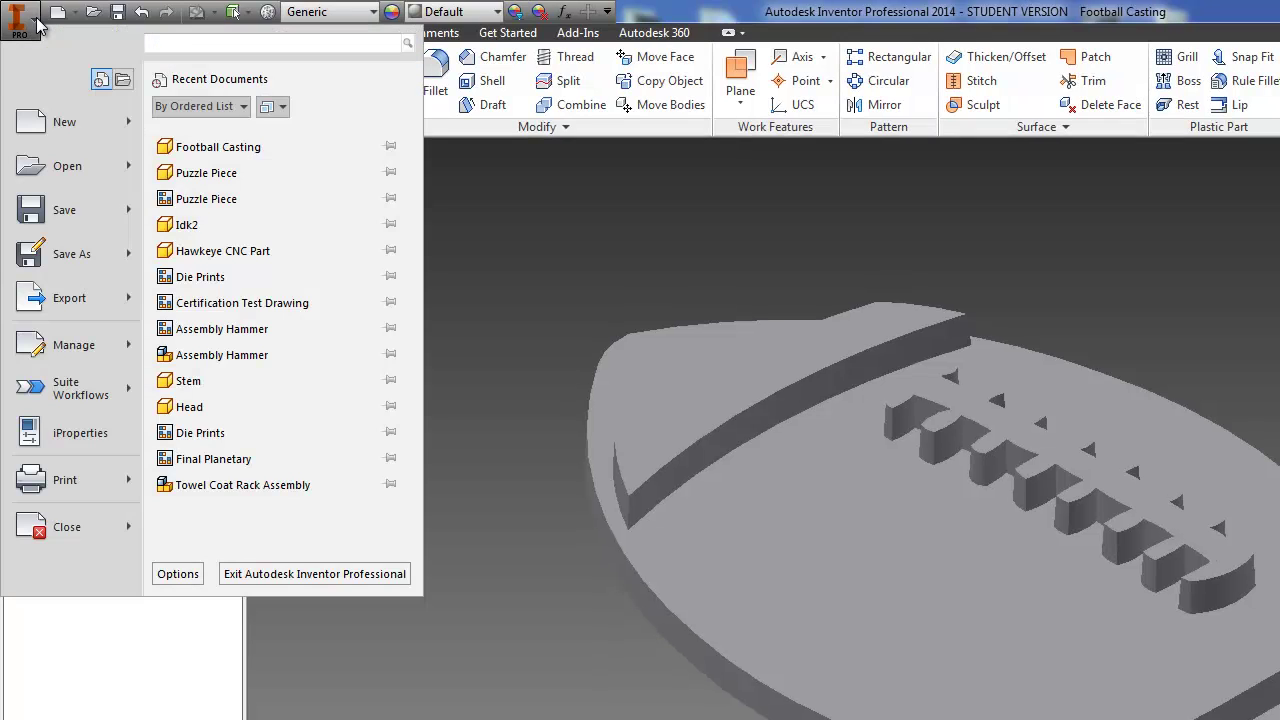
mouse_move(90, 244)
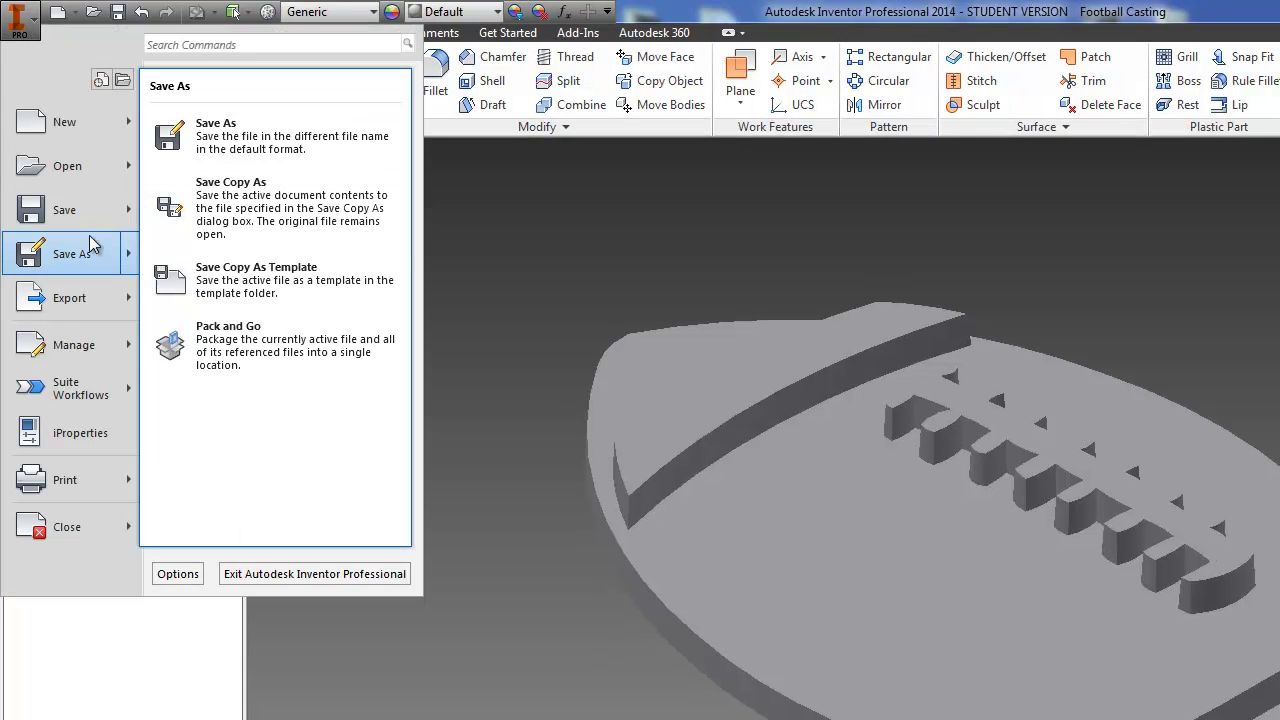
left_click(268, 222)
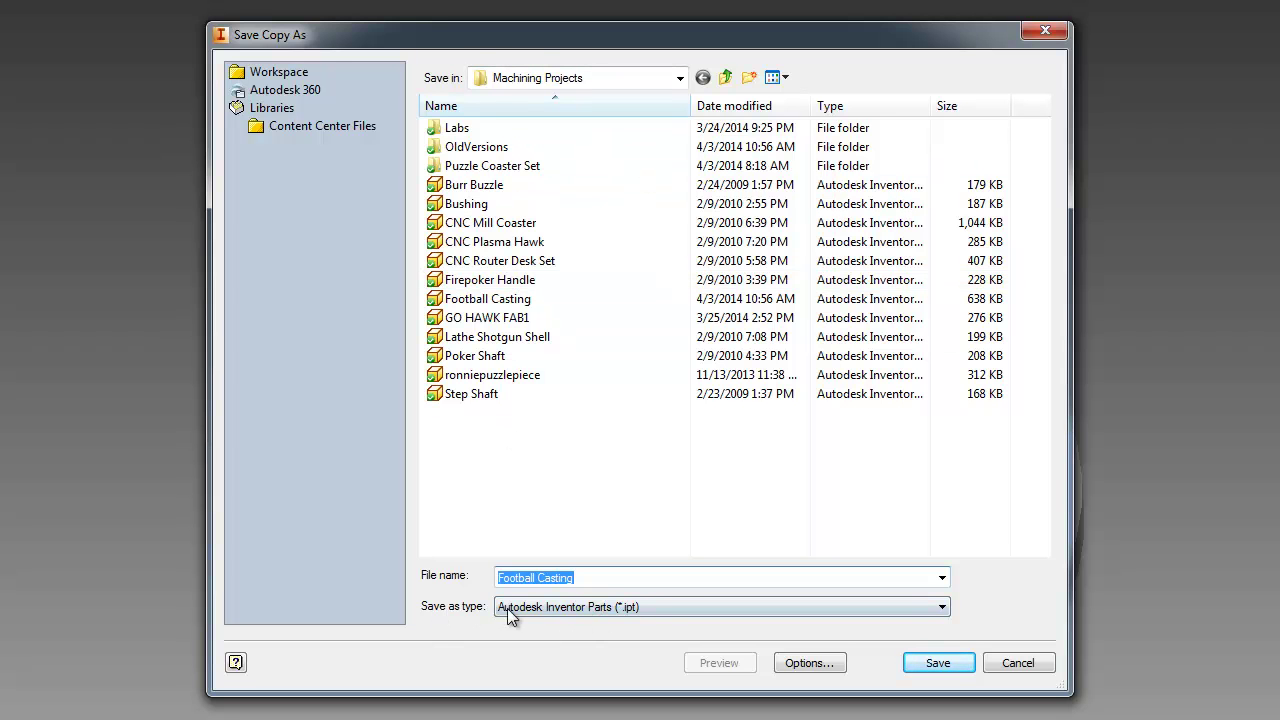
left_click(536, 610)
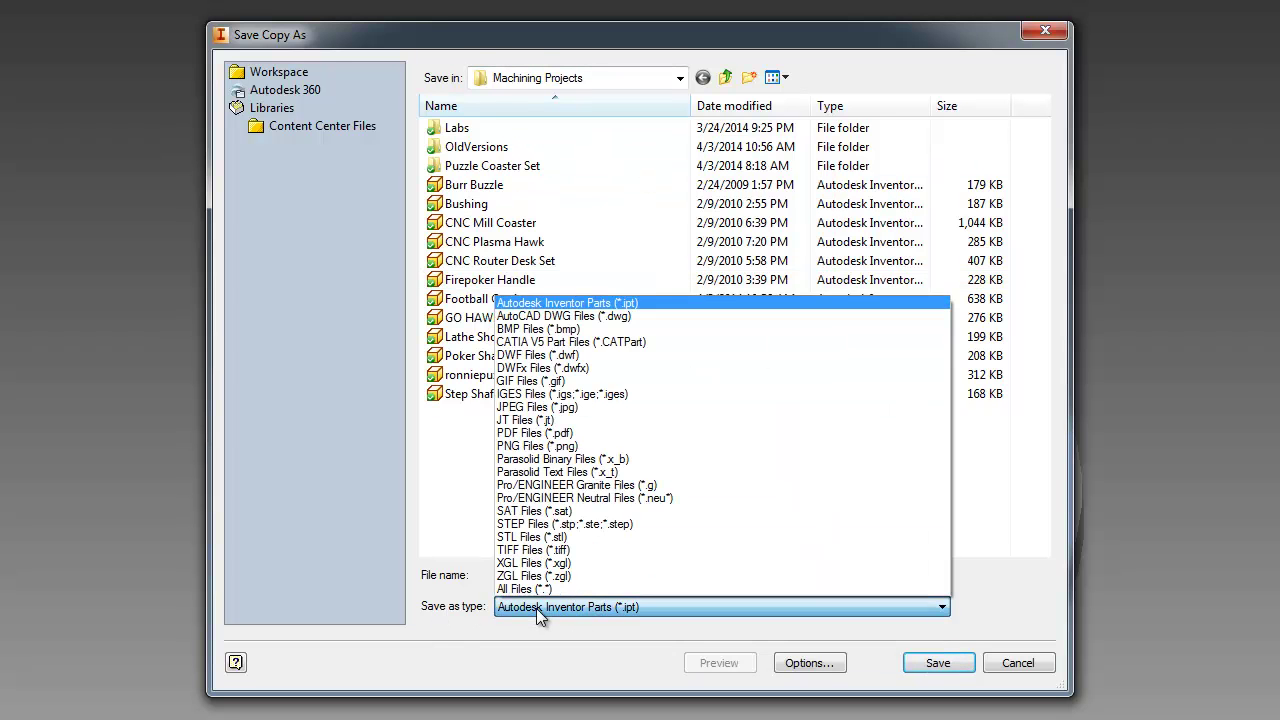
left_click(537, 540)
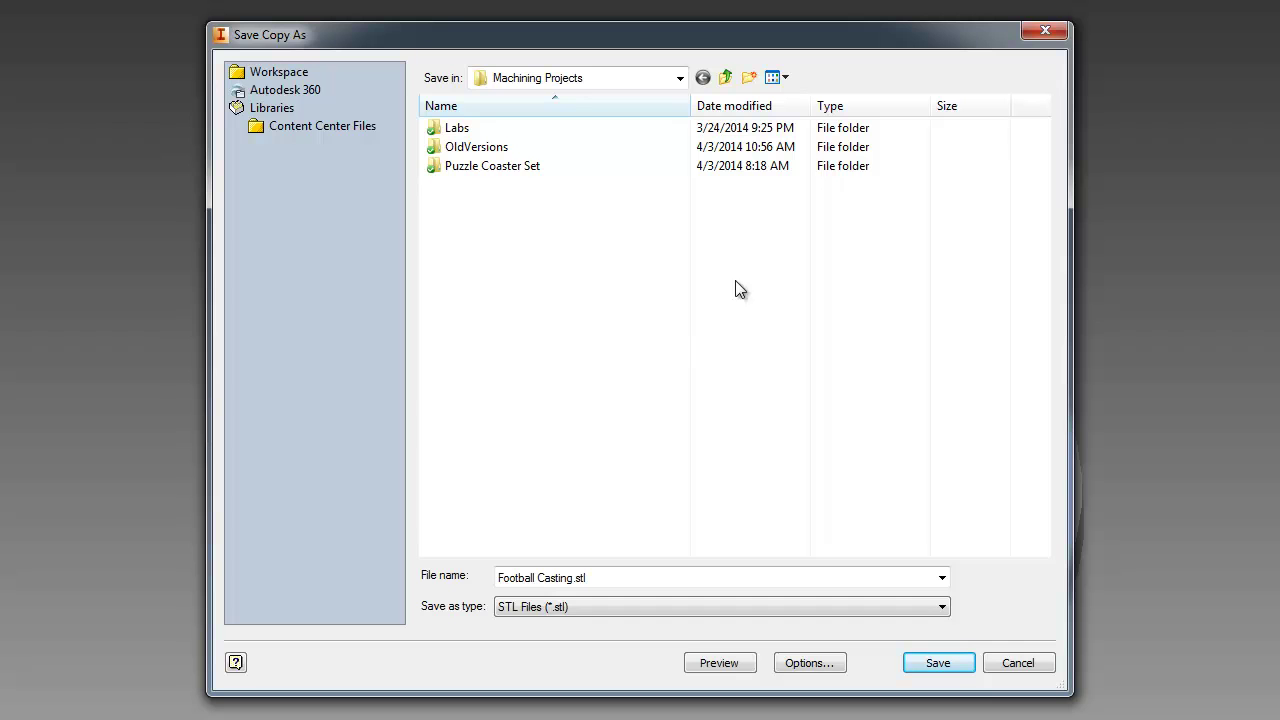
- Set STL options to Binary with inch units and save Football Casting.stl
left_click(810, 663)
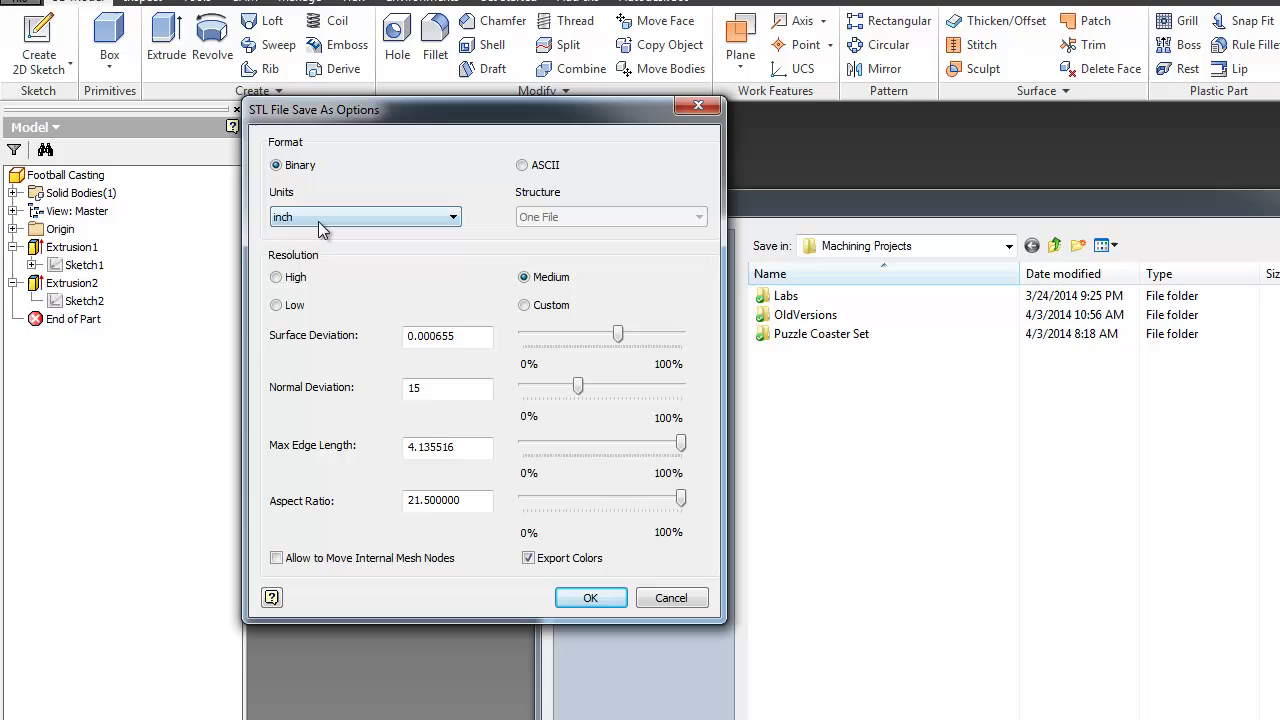
left_click(318, 219)
left_click(300, 261)
left_click(332, 219)
left_click(322, 237)
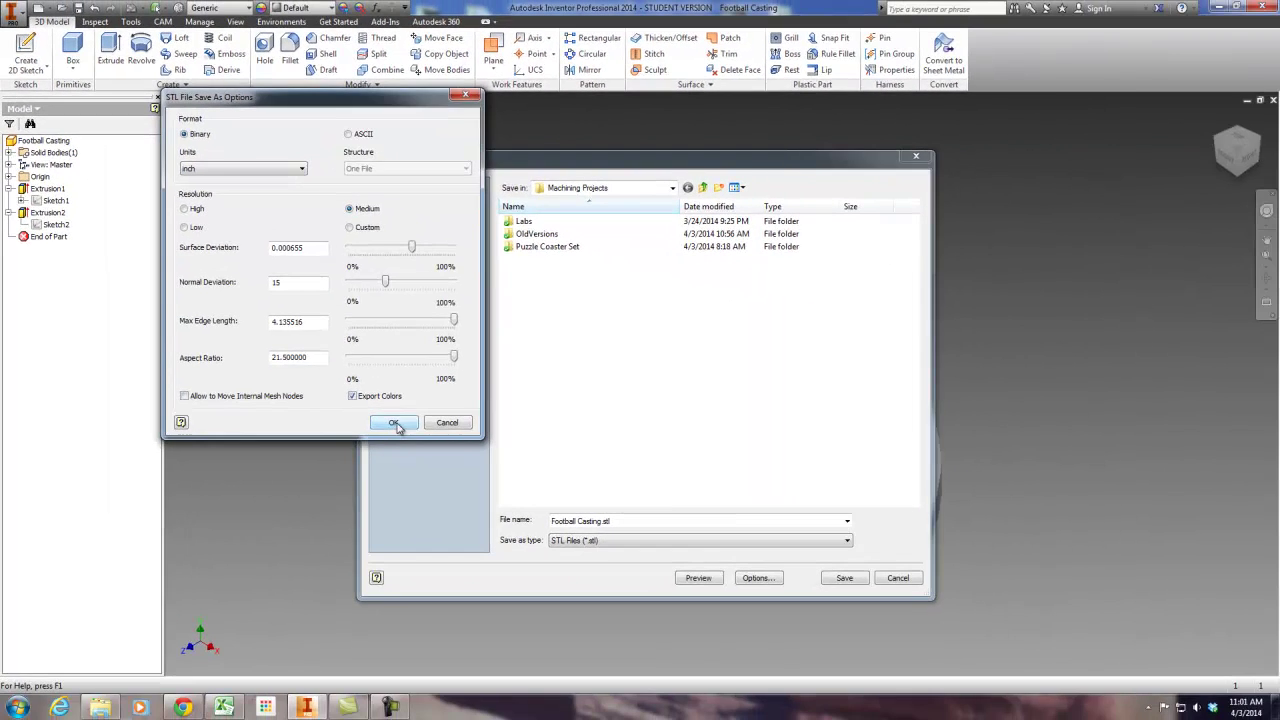
left_click(396, 423)
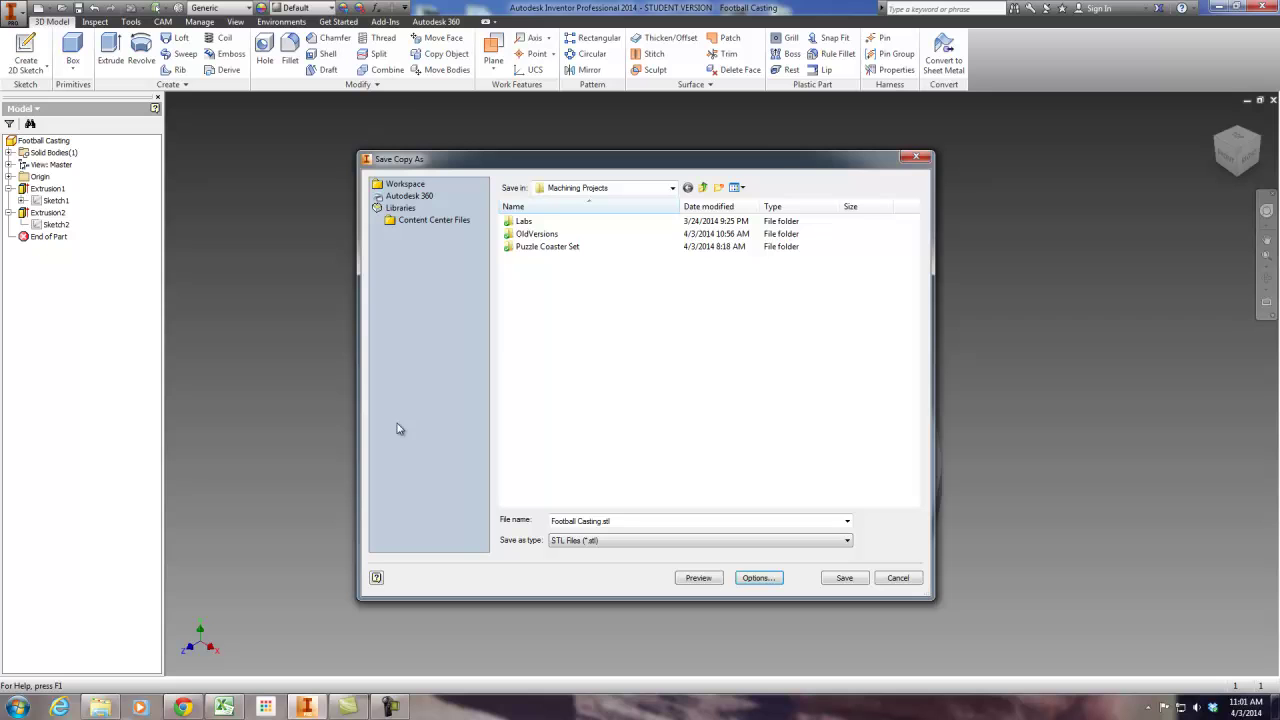
left_click(845, 578)
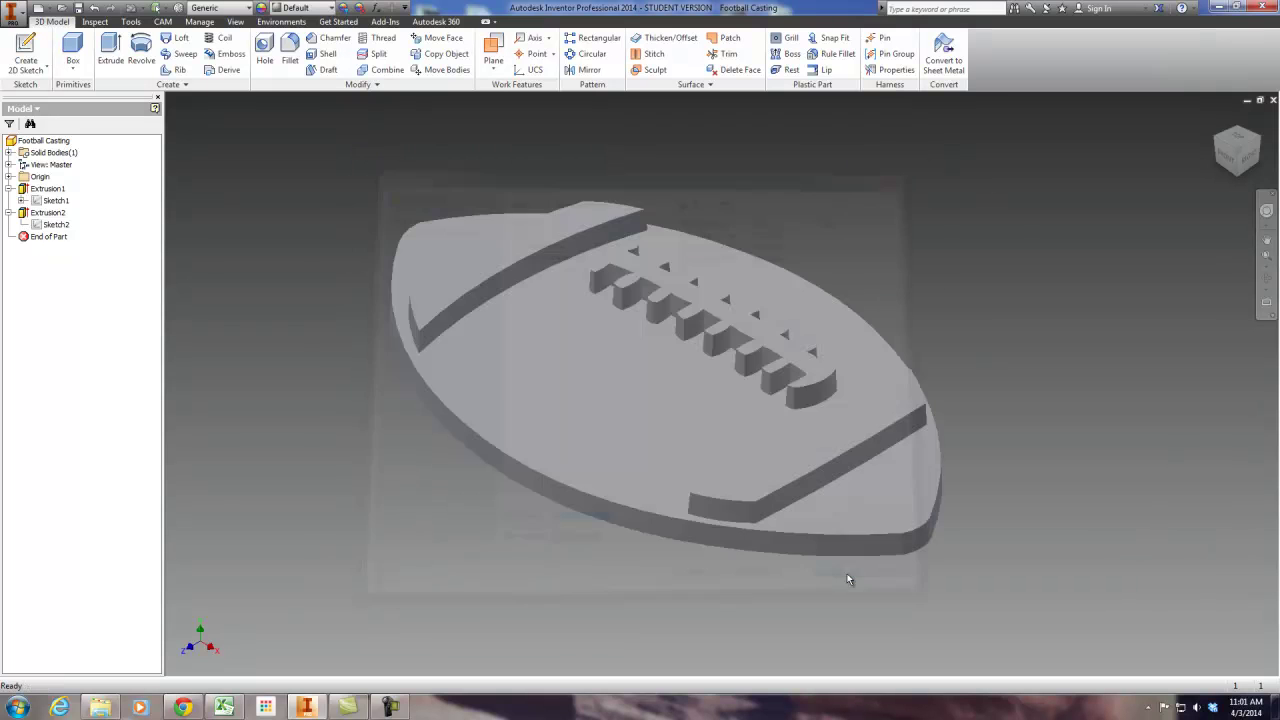
- Launch CatalystEX 4.4 from the Start menu and maximize its window
left_click(17, 708)
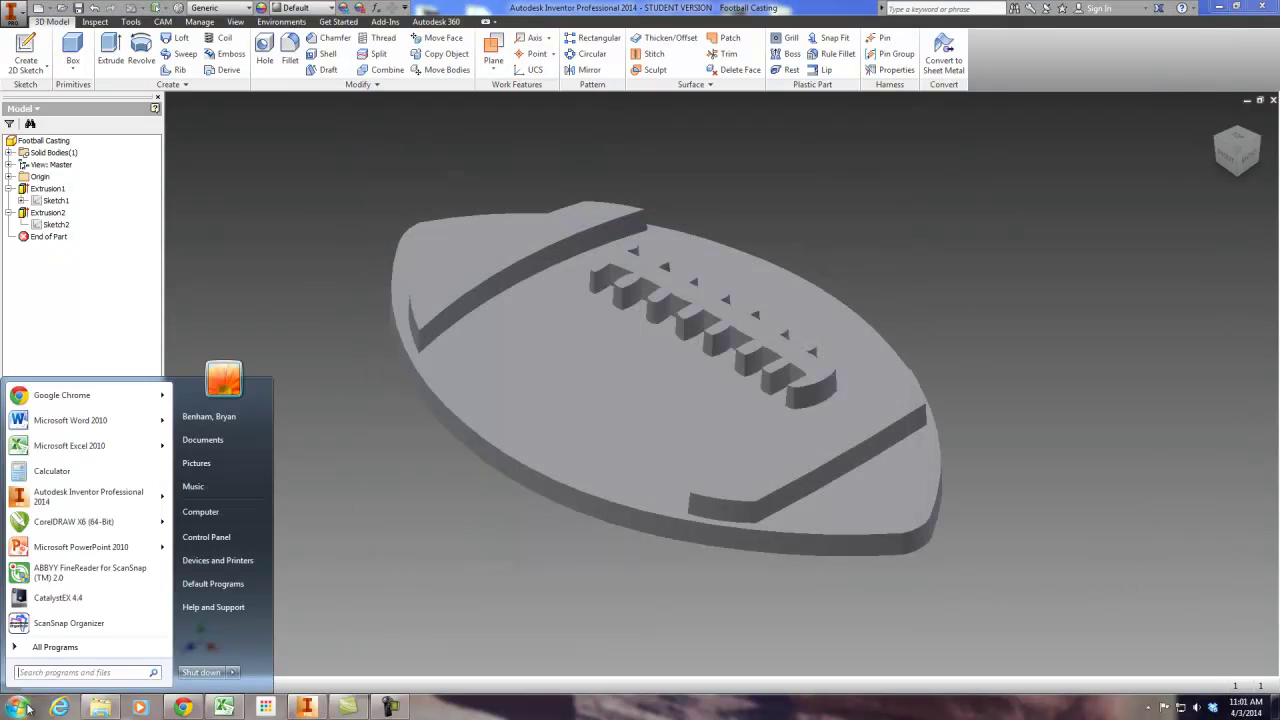
left_click(58, 598)
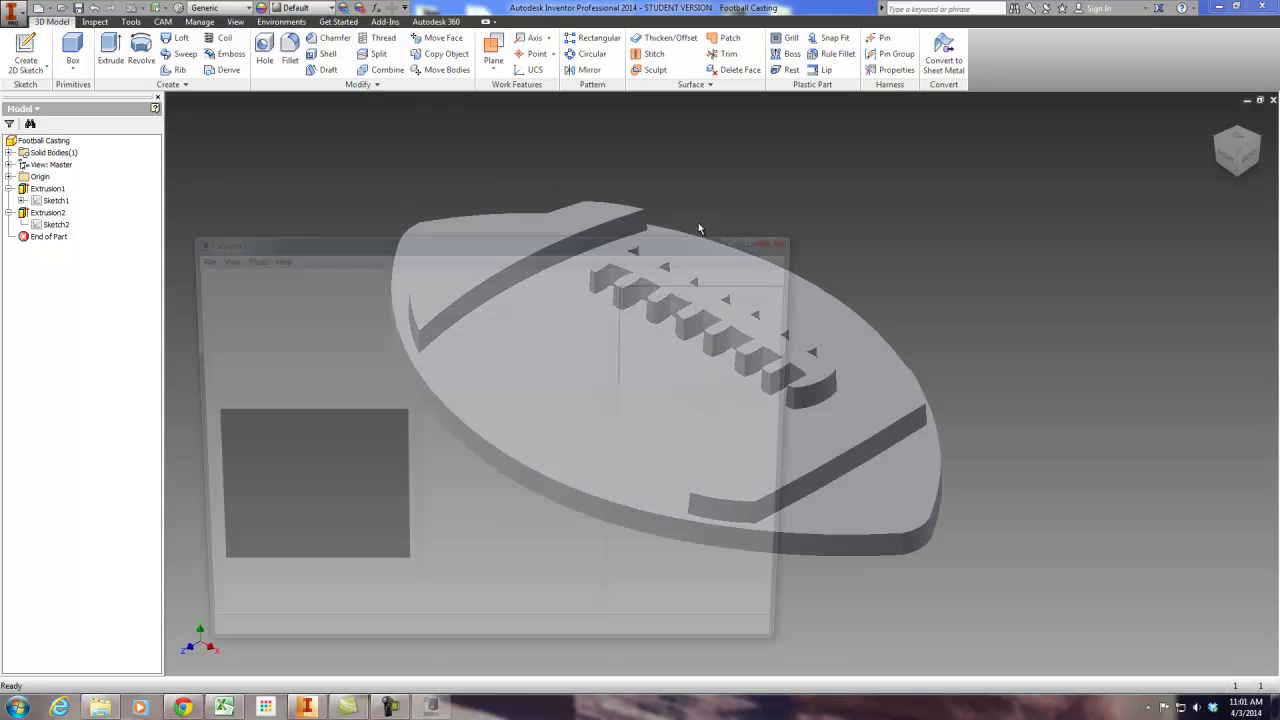
left_click(761, 238)
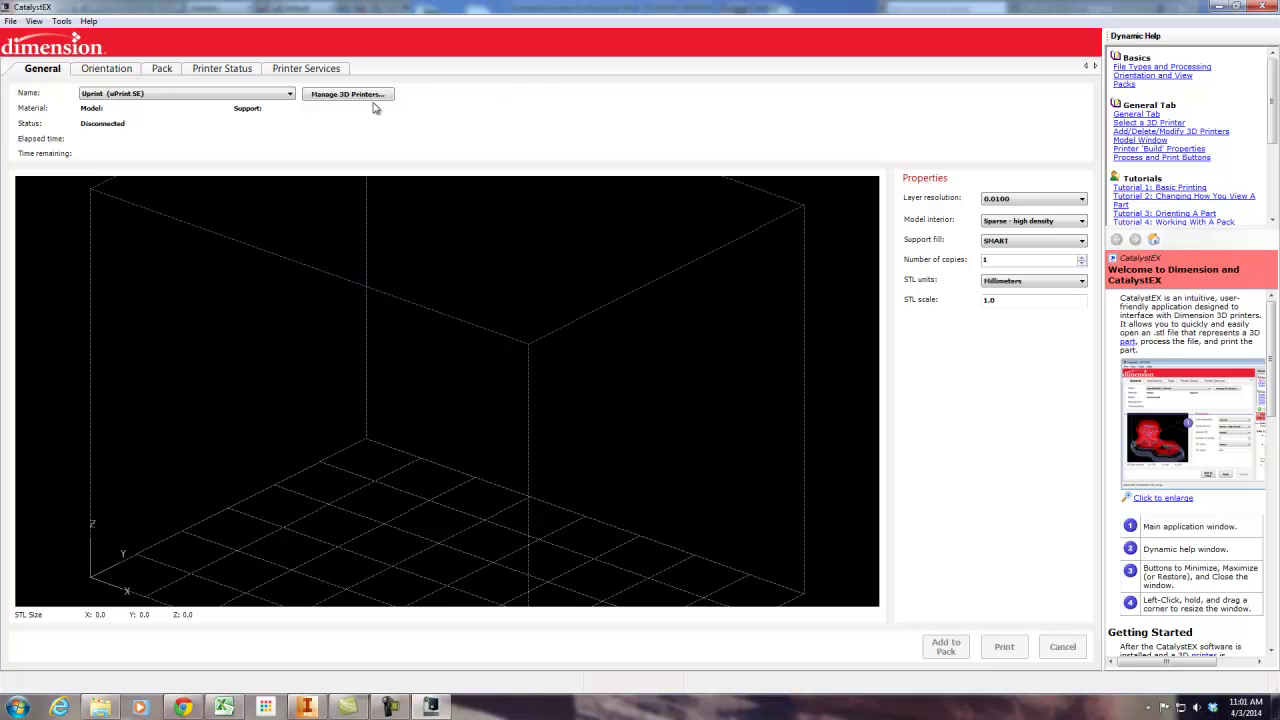
- Open Football Casting STL from Dropbox\Intro to CNC Programming\Machining Projects
left_click(10, 20)
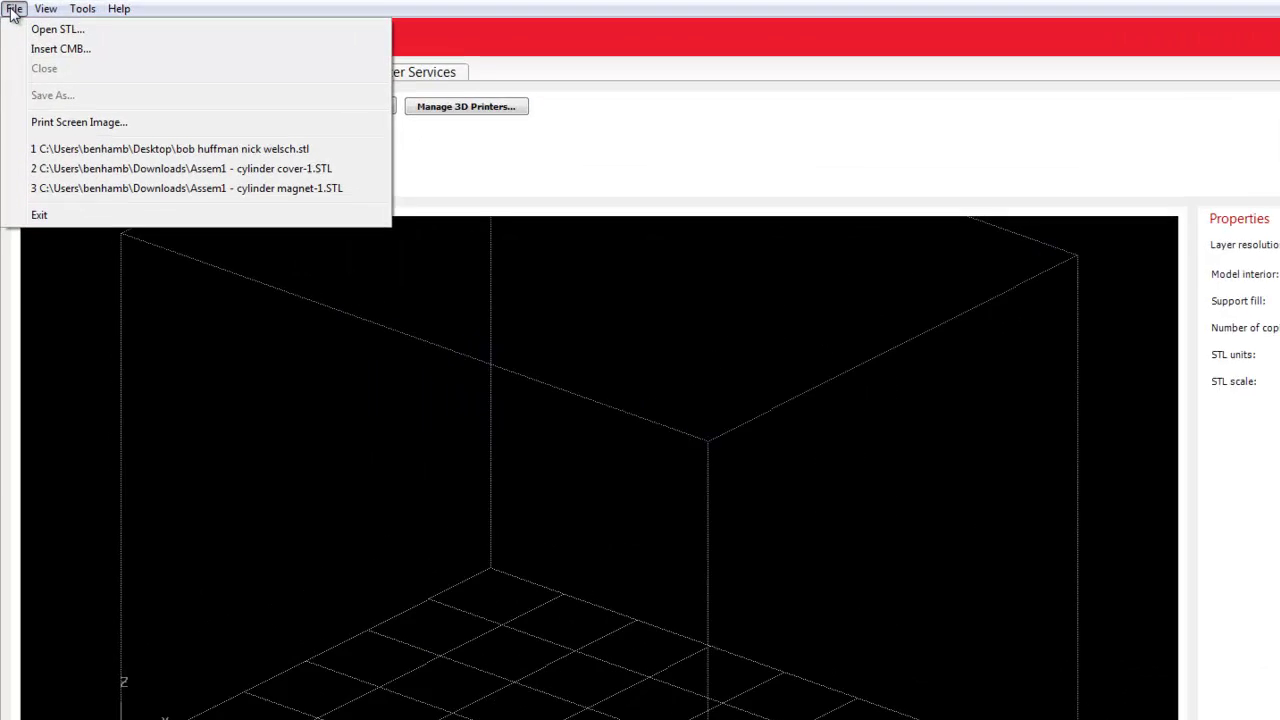
left_click(57, 29)
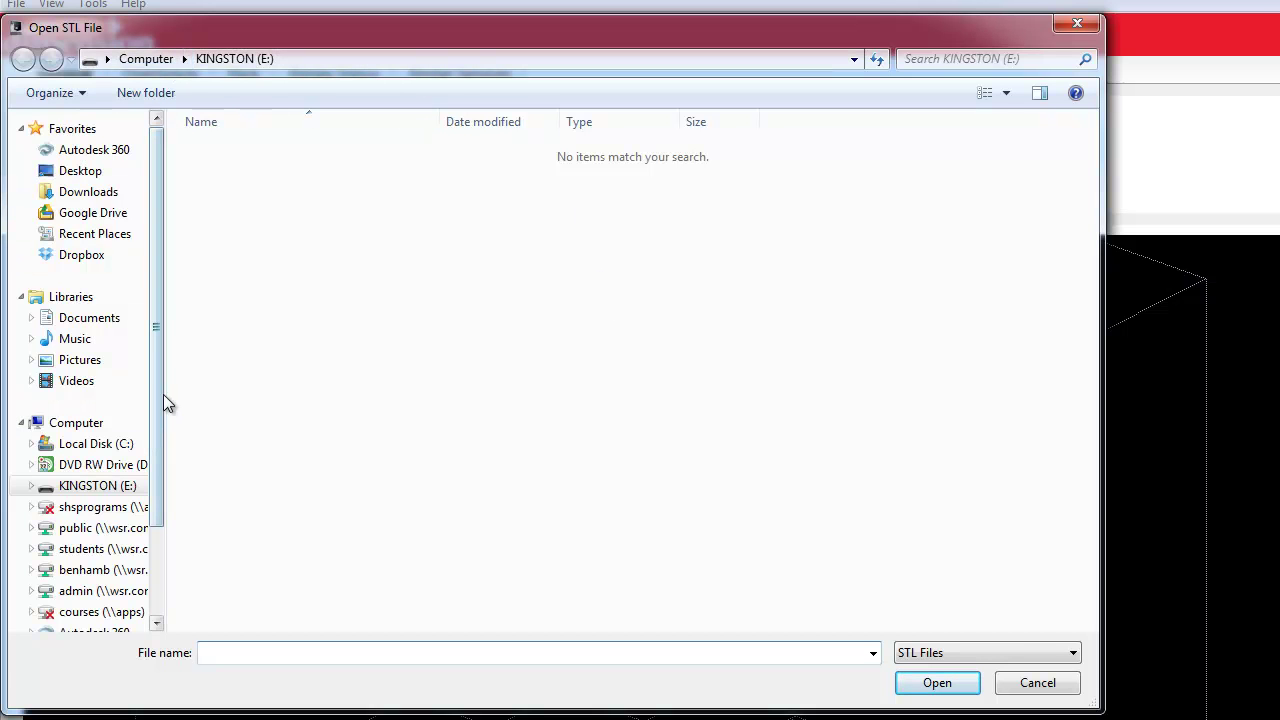
left_click(118, 258)
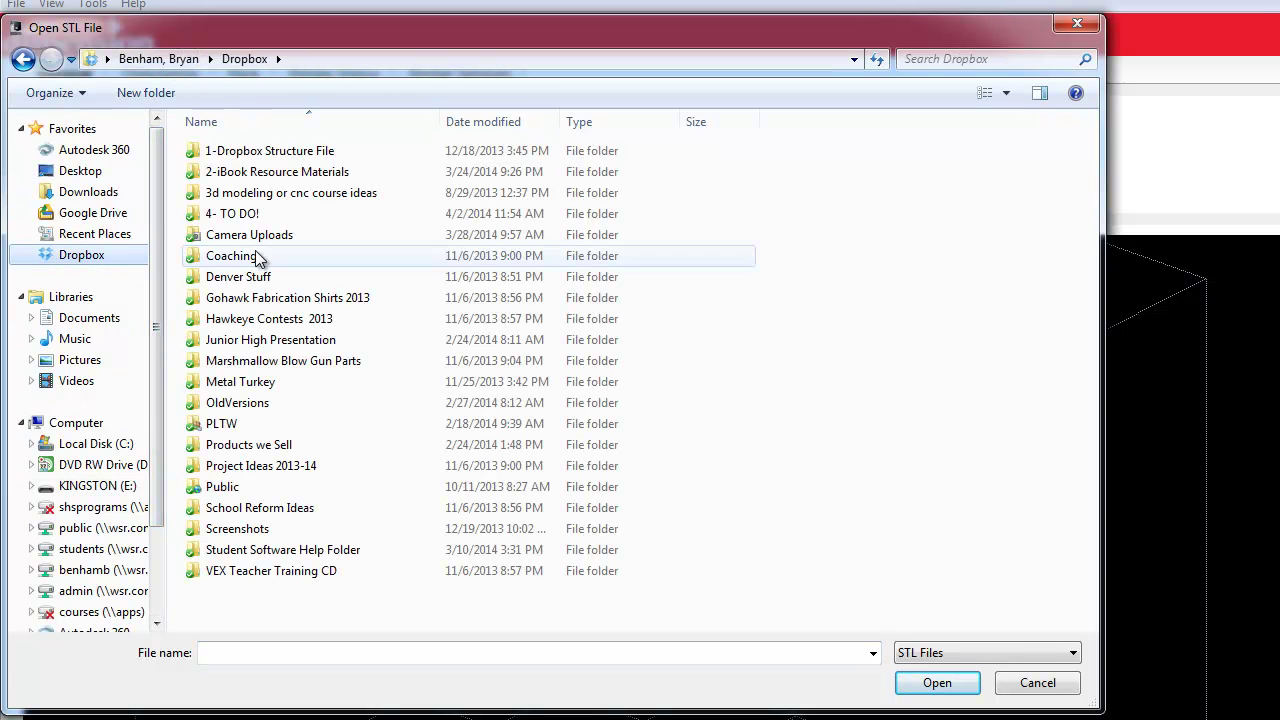
double_click(258, 172)
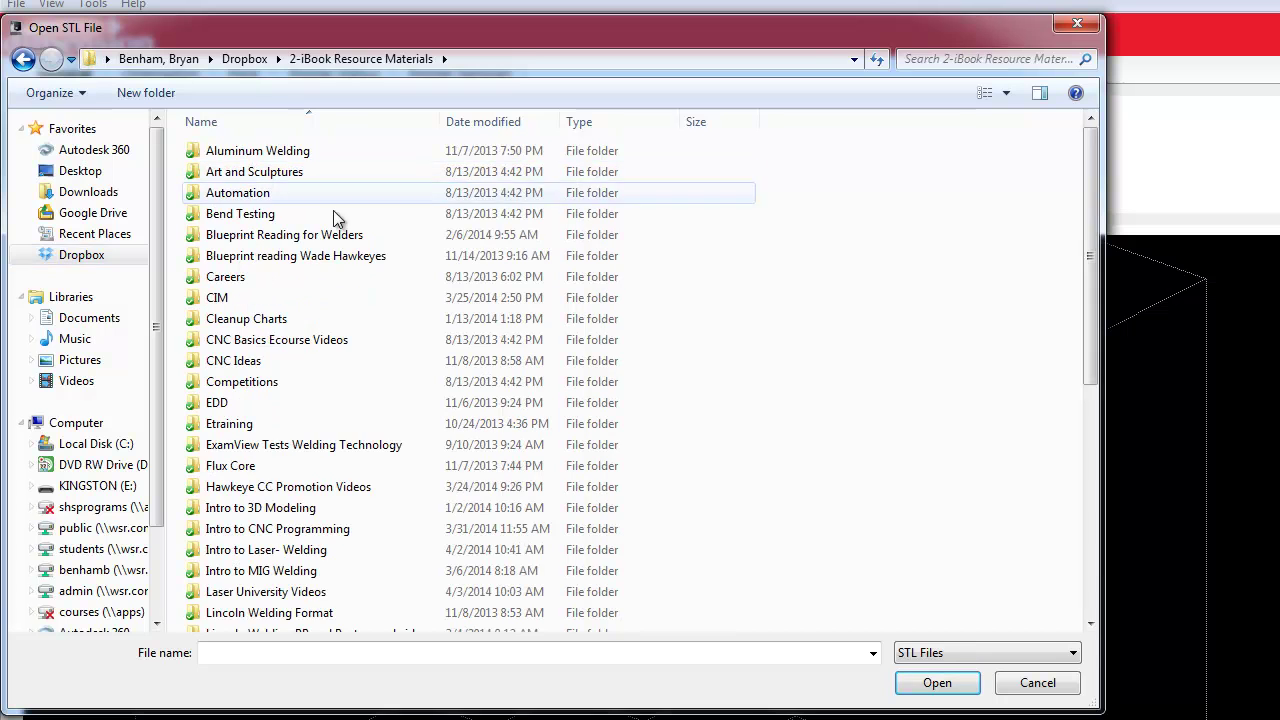
left_click_drag(1090, 175, 1090, 243)
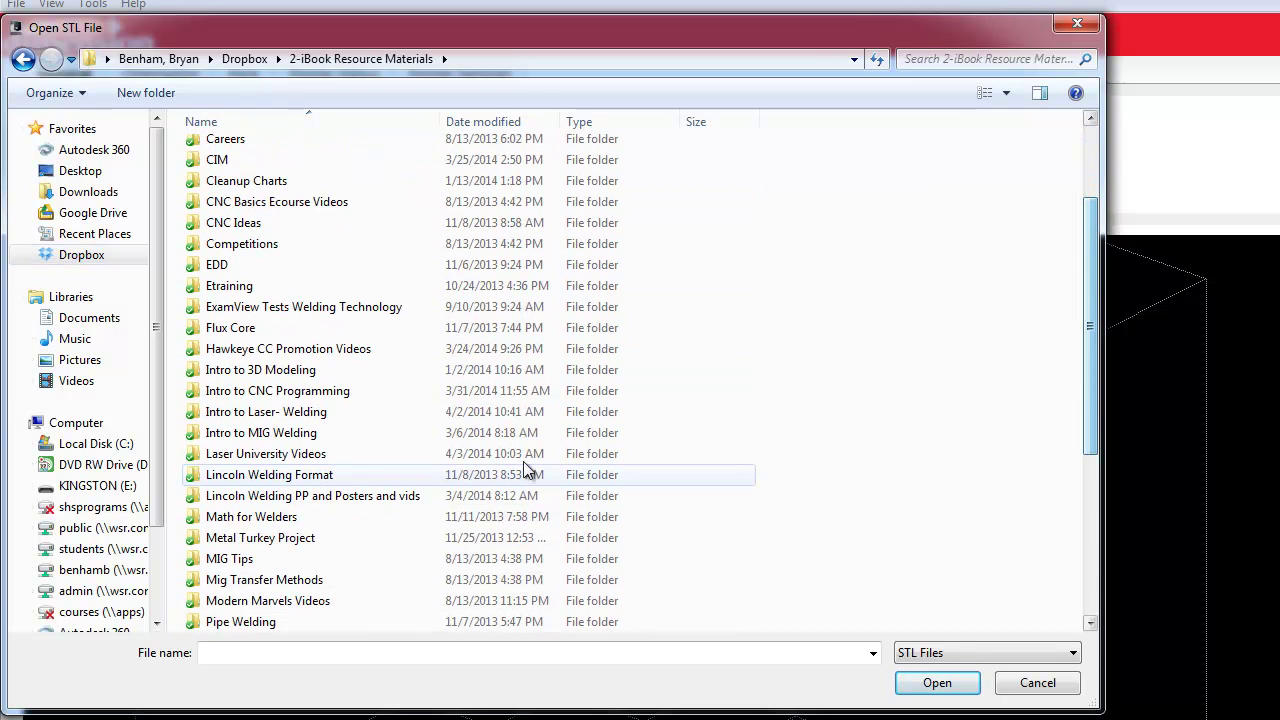
double_click(285, 391)
double_click(256, 299)
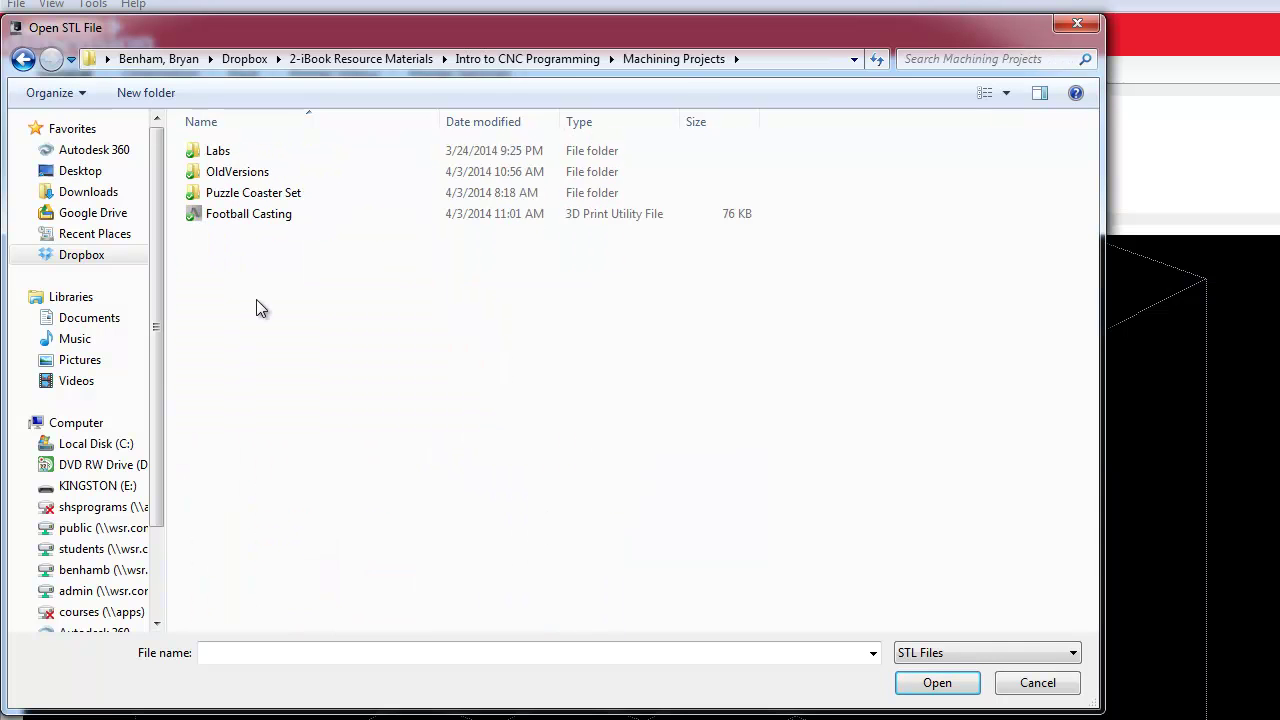
left_click(262, 216)
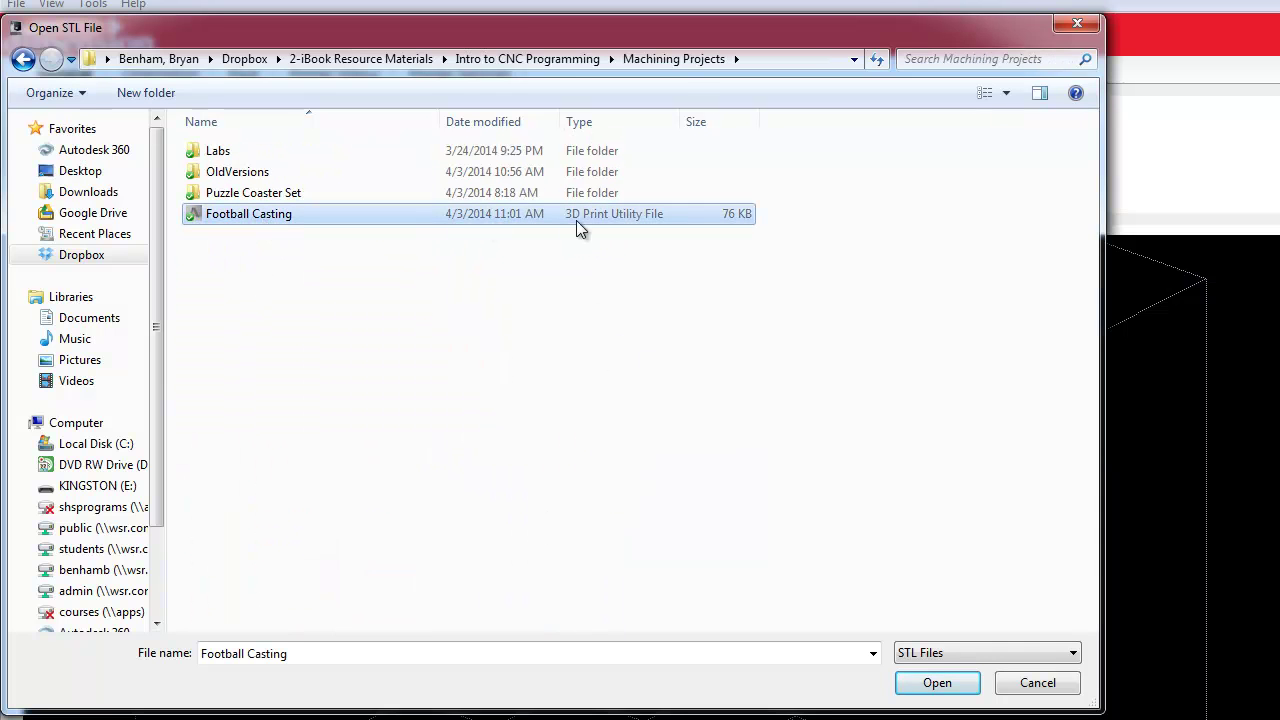
left_click(937, 682)
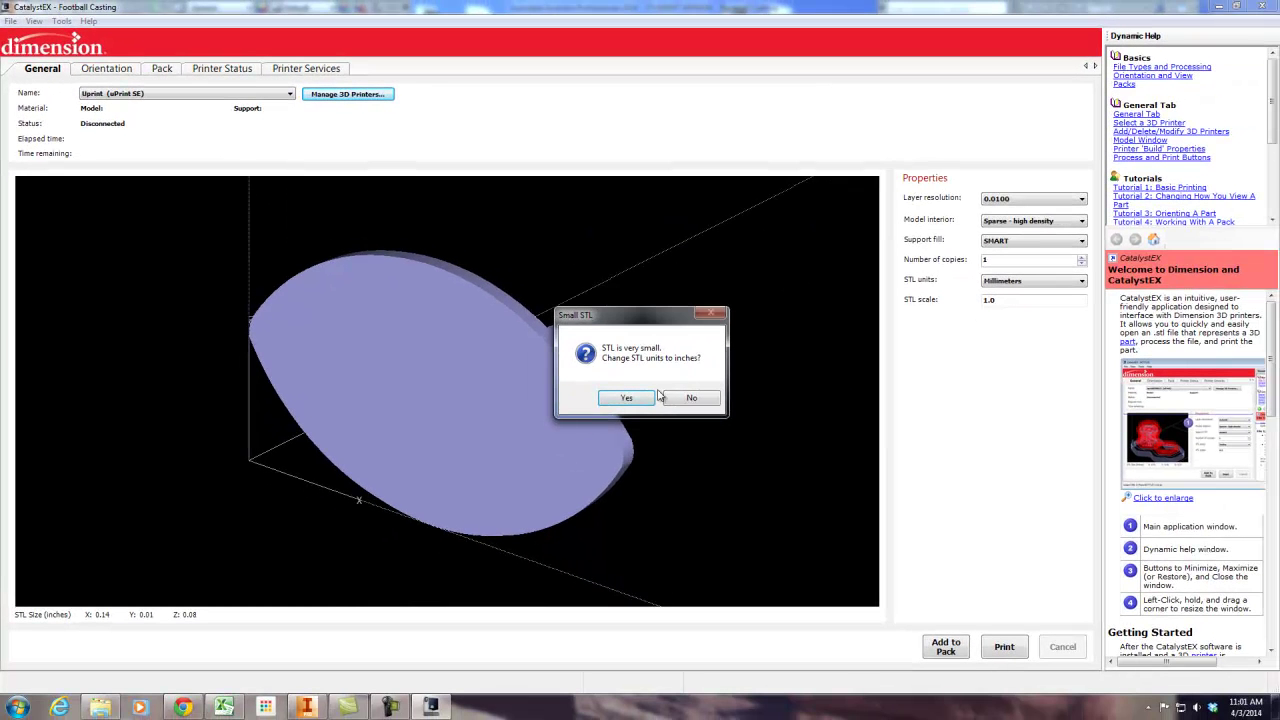
- Convert the STL units to inches and set model interior to Sparse - low density
left_click(639, 404)
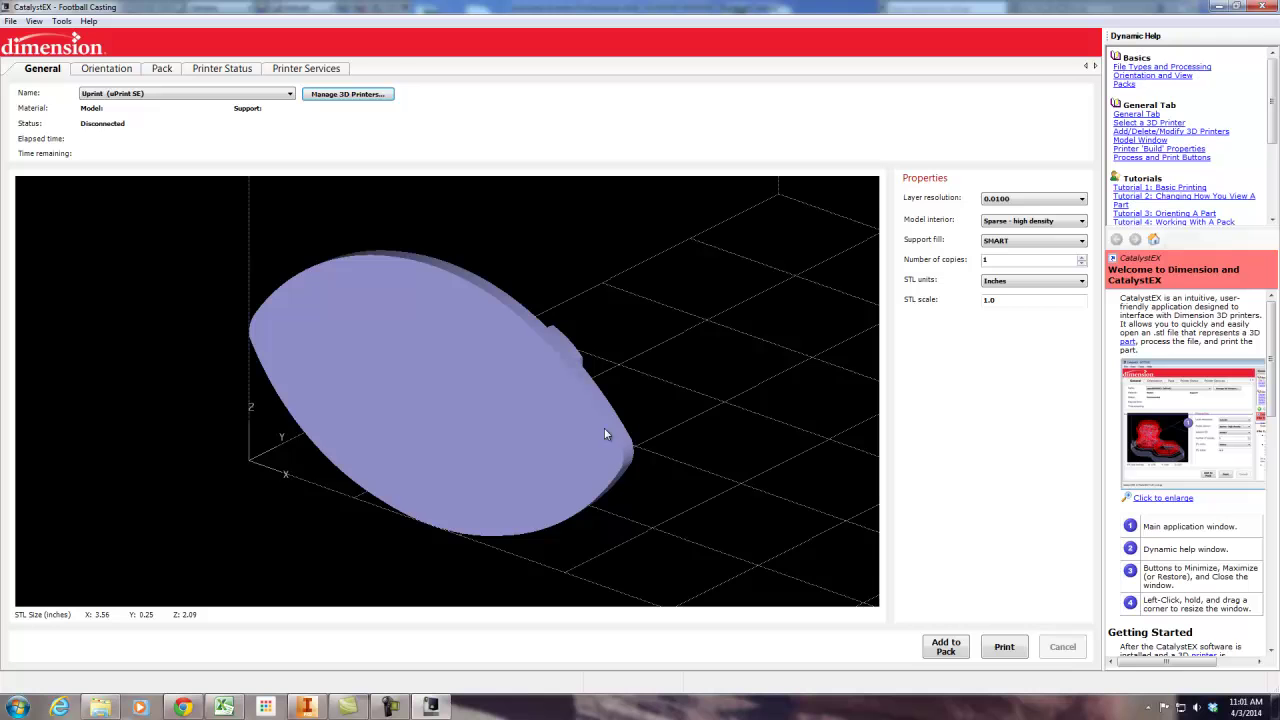
left_click_drag(662, 411, 713, 368)
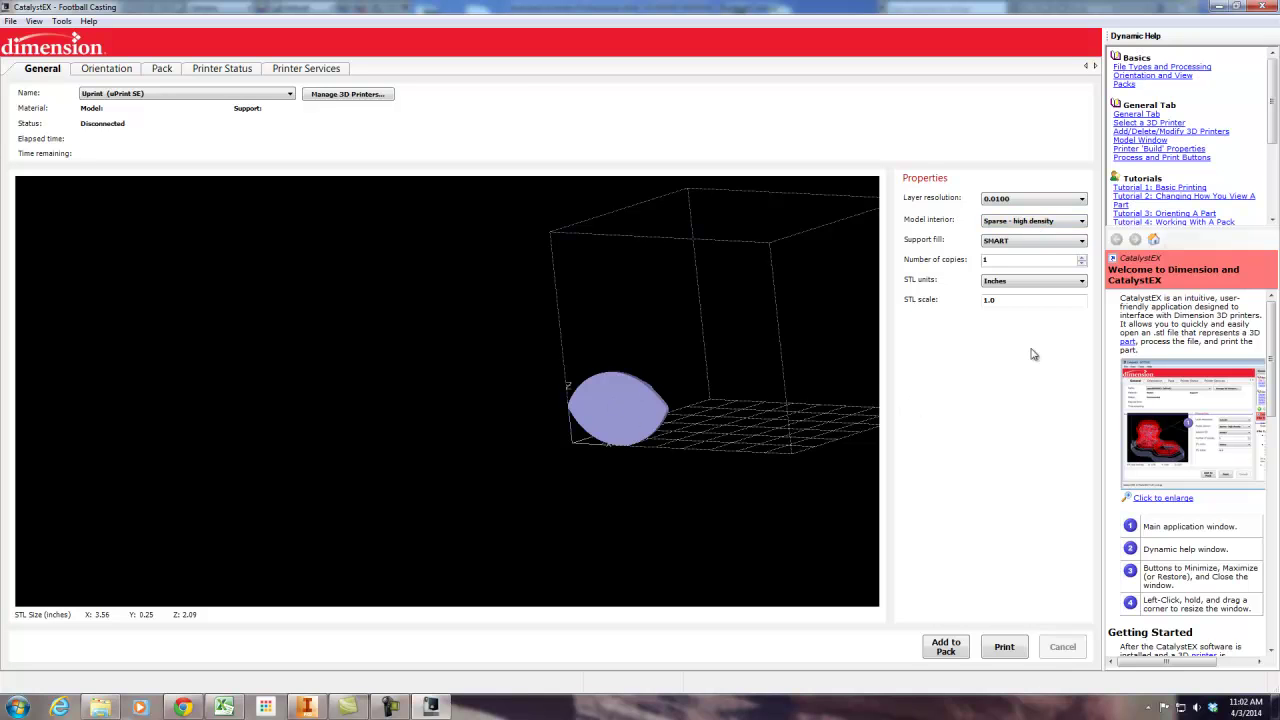
left_click(1025, 222)
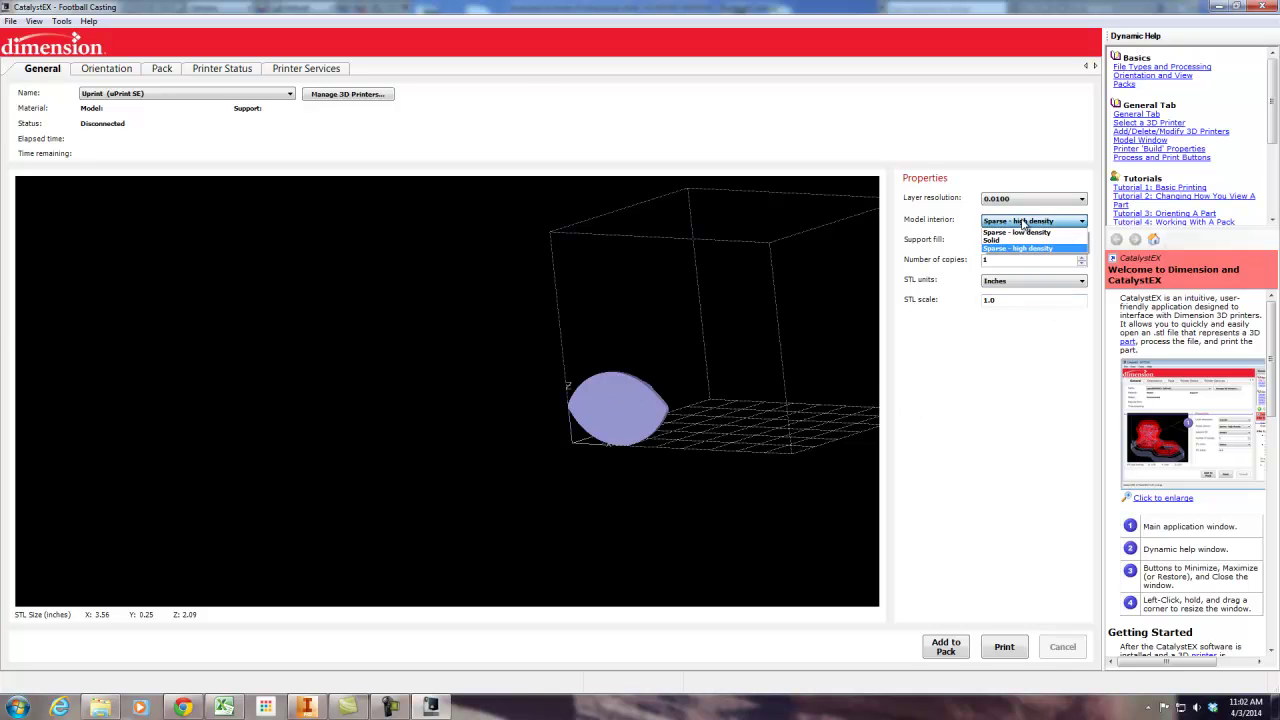
left_click(1012, 240)
left_click(1016, 221)
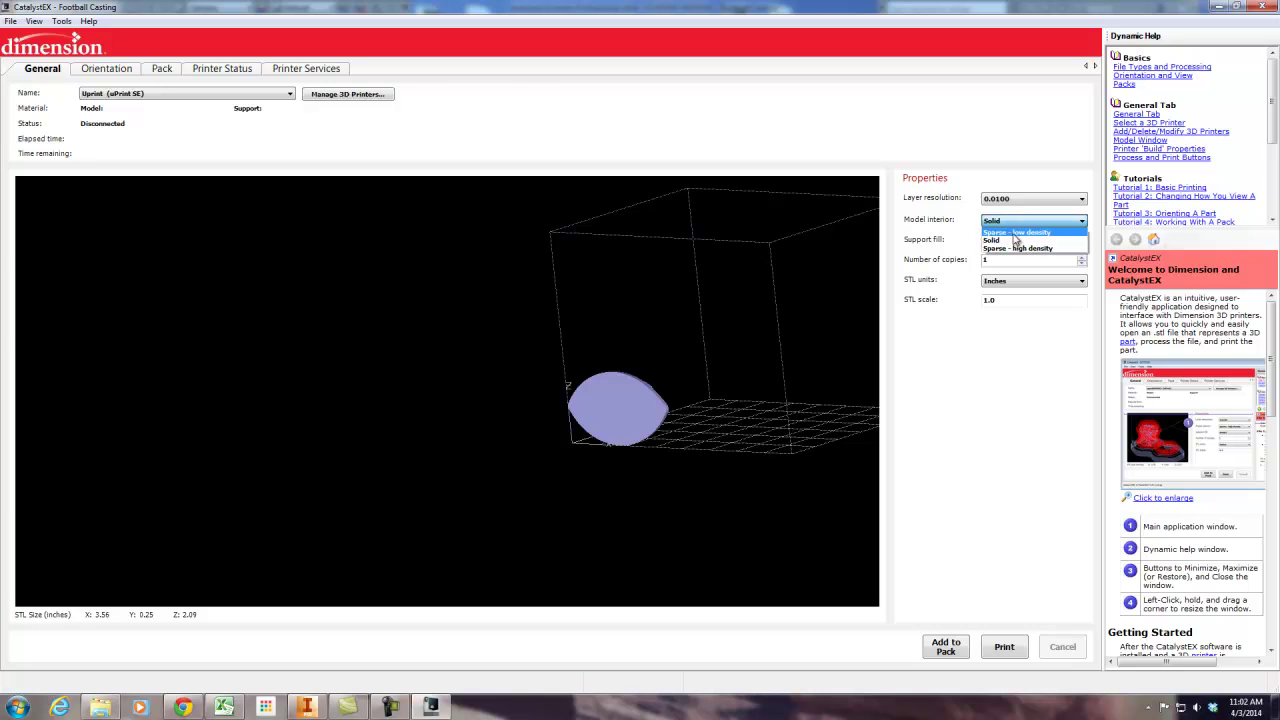
left_click(1016, 232)
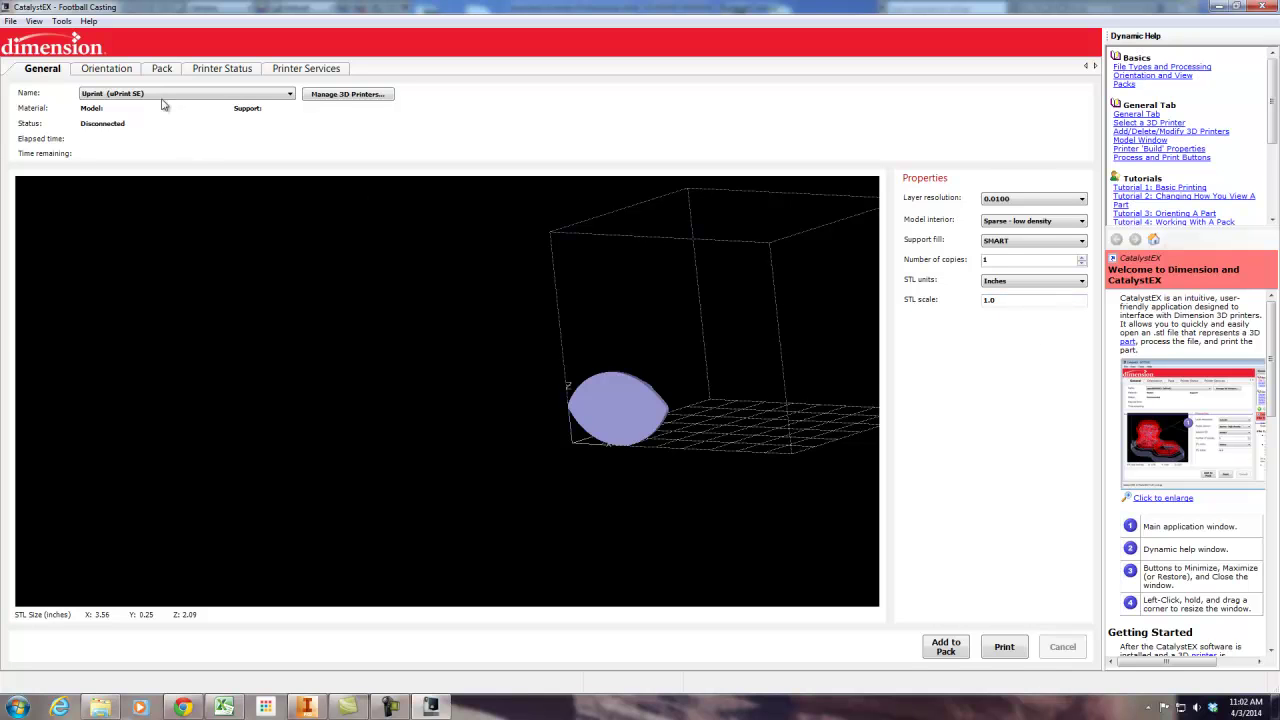
- Auto-orient the football flat (3.56 × 2.09 × 0.25 in) and inspect it in 3-D
left_click(99, 72)
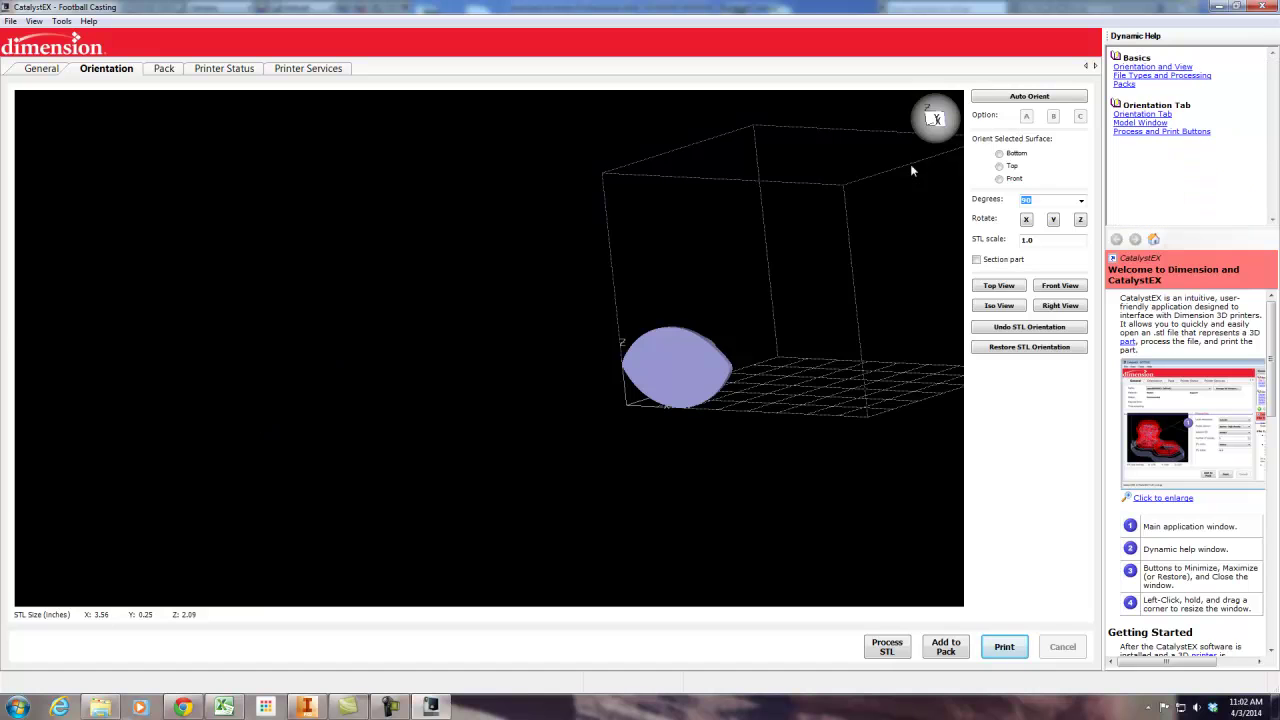
left_click(1016, 98)
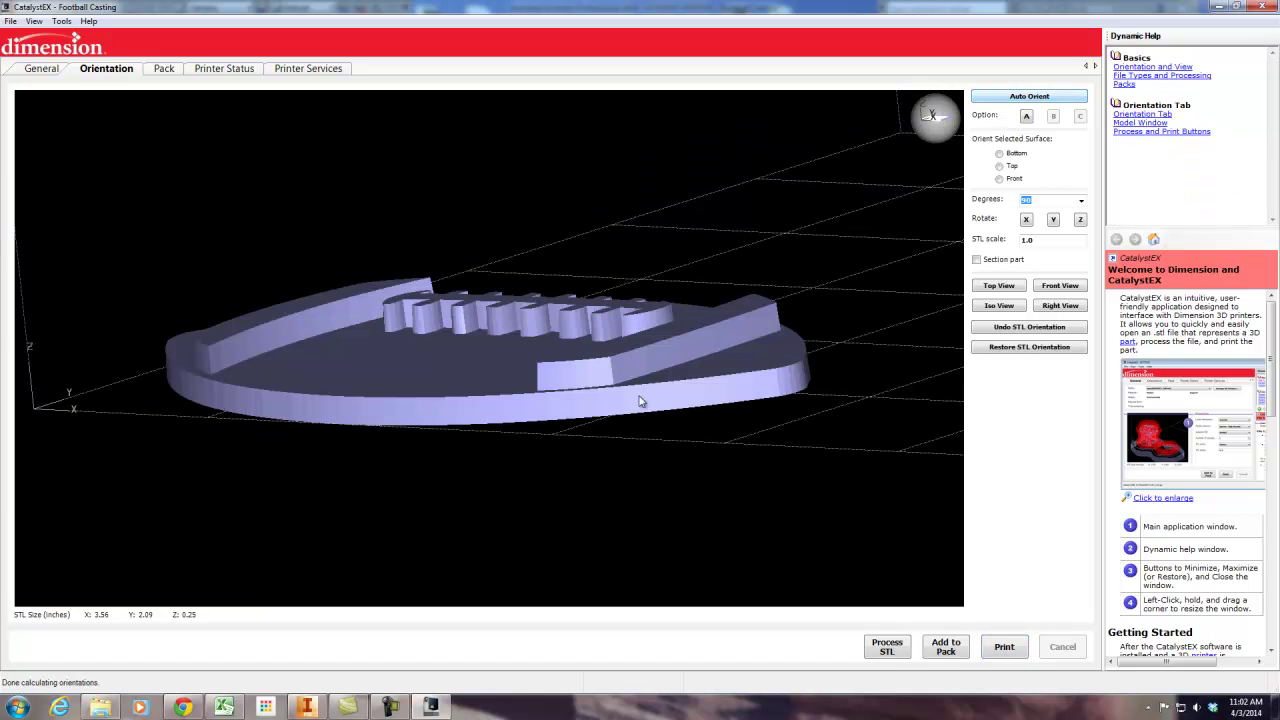
left_click_drag(640, 401, 674, 383)
scroll(742, 404, "down", 3)
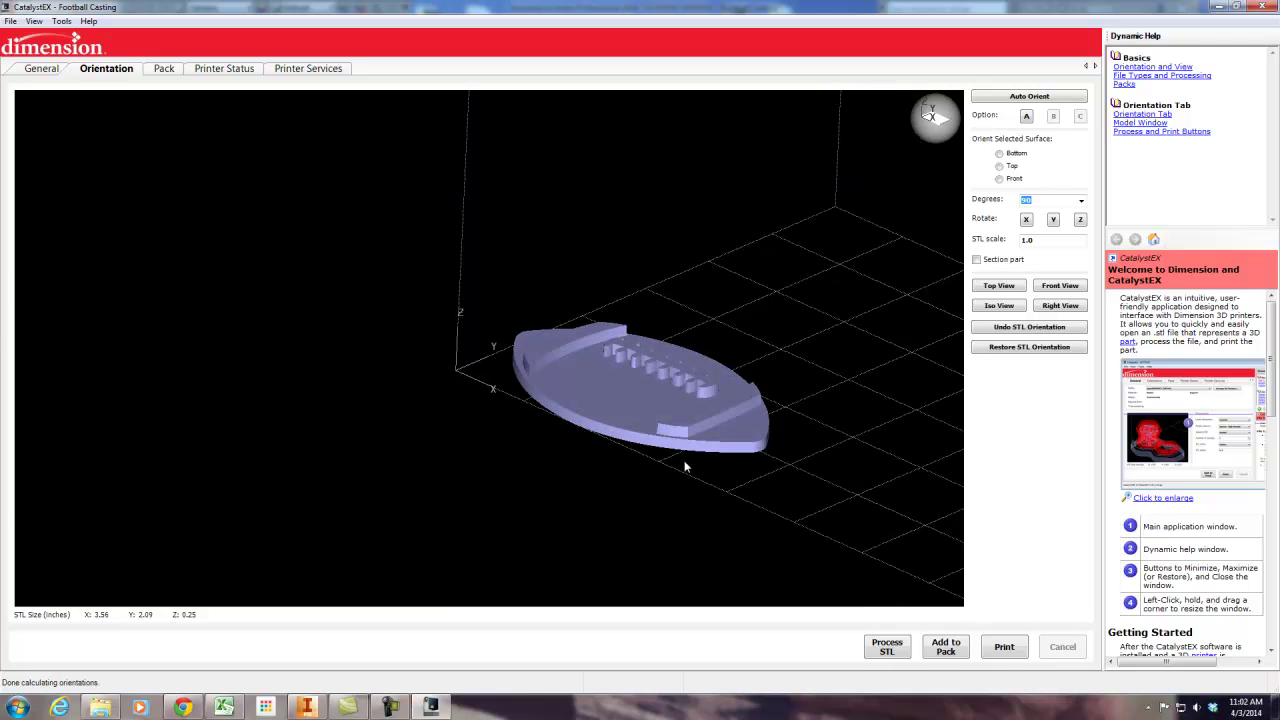
scroll(681, 433, "up", 5)
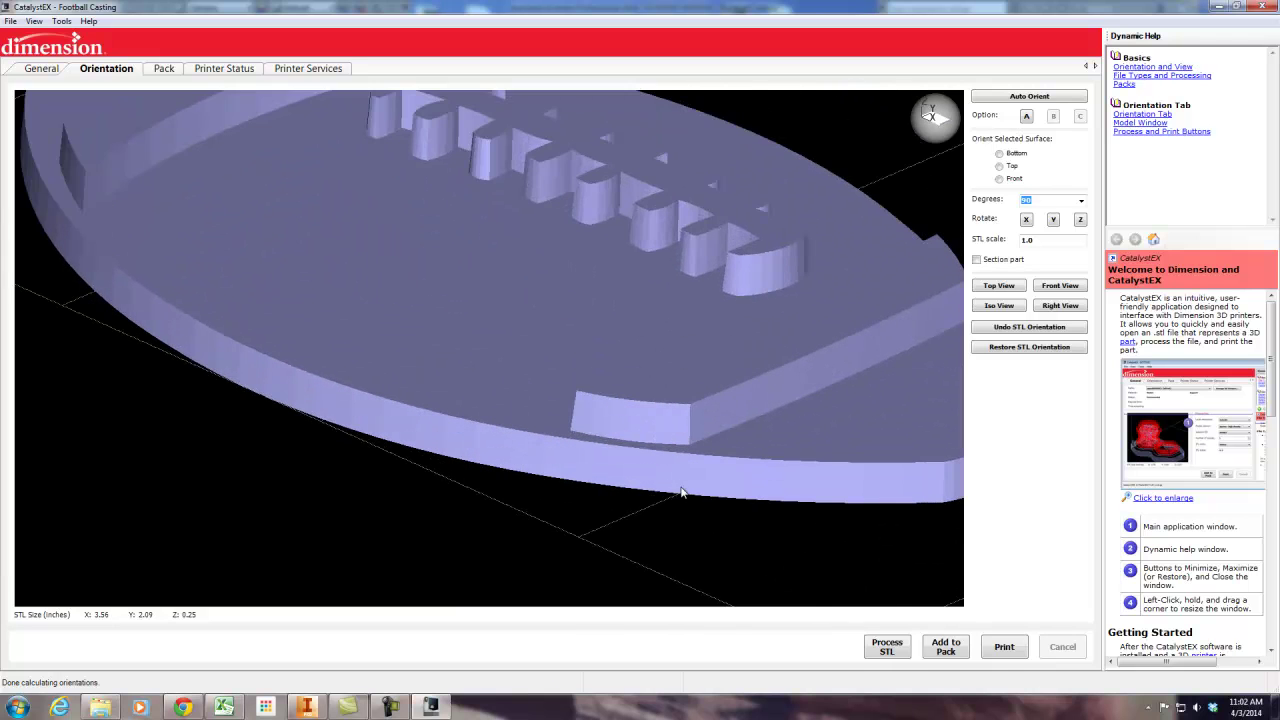
scroll(681, 487, "down", 3)
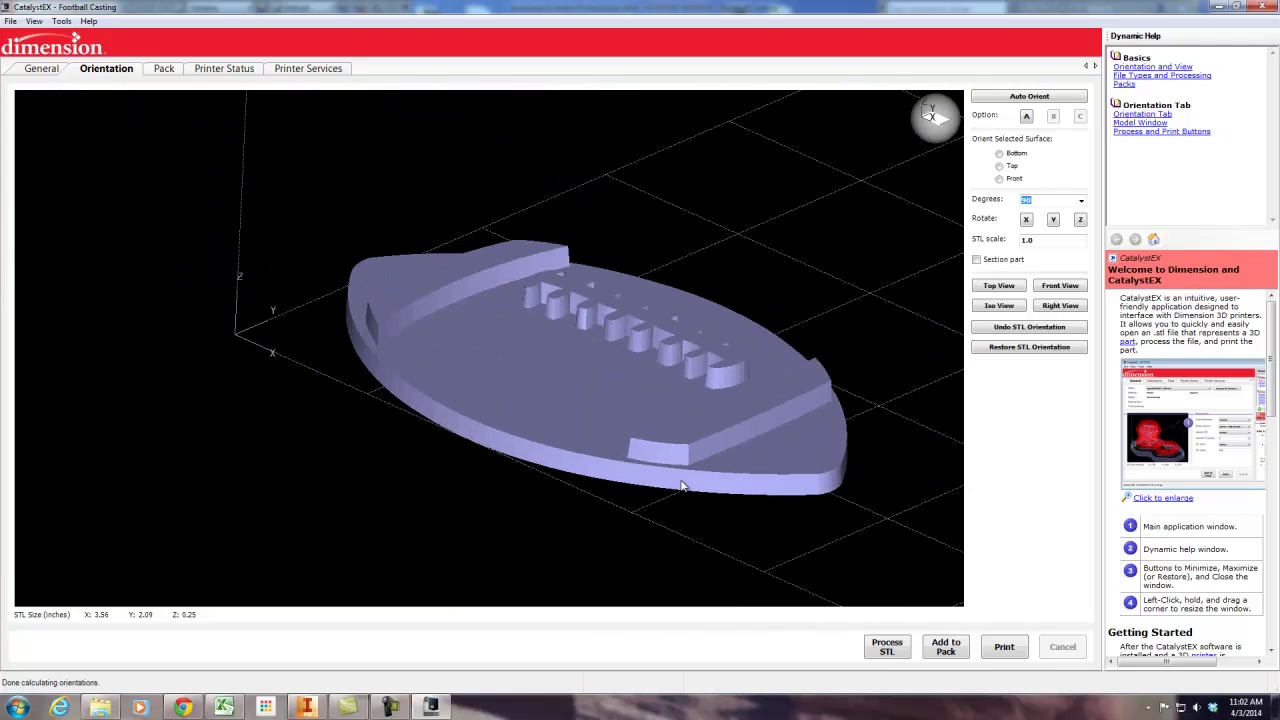
left_click(164, 68)
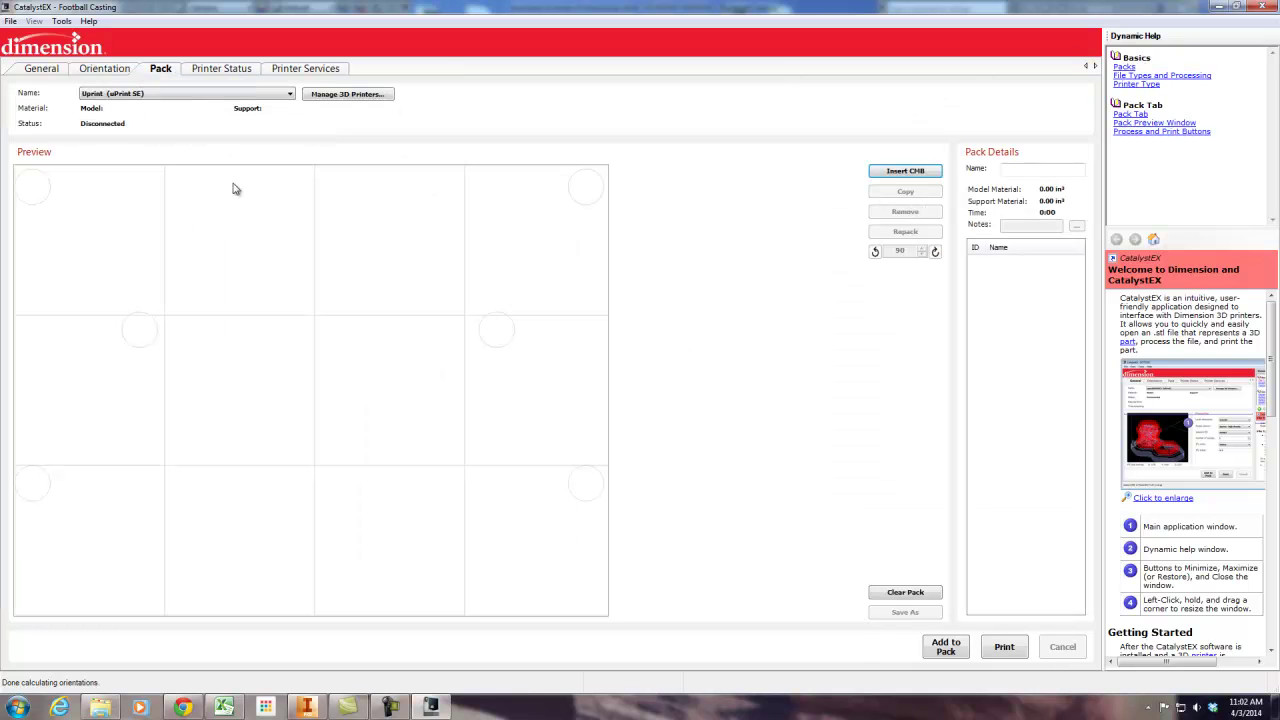
left_click(123, 70)
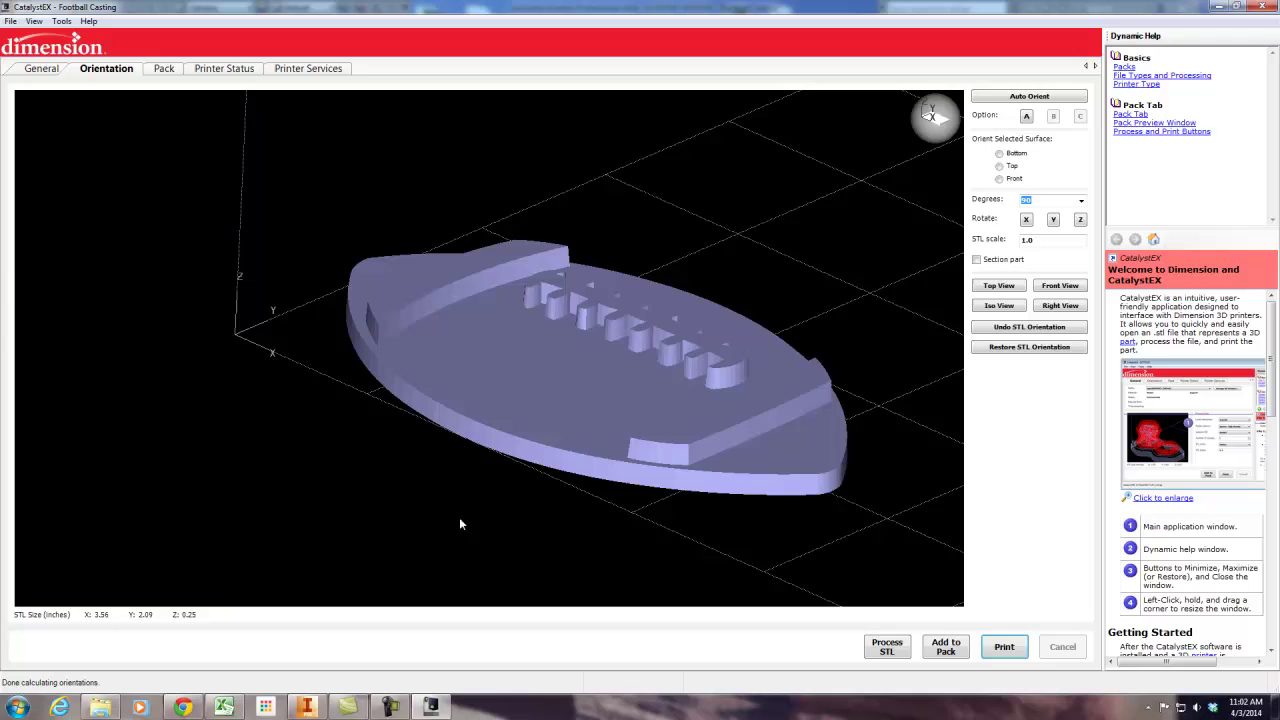
- Process the football STL into toolpaths and add the Football Casting CMB to the pack
left_click(887, 647)
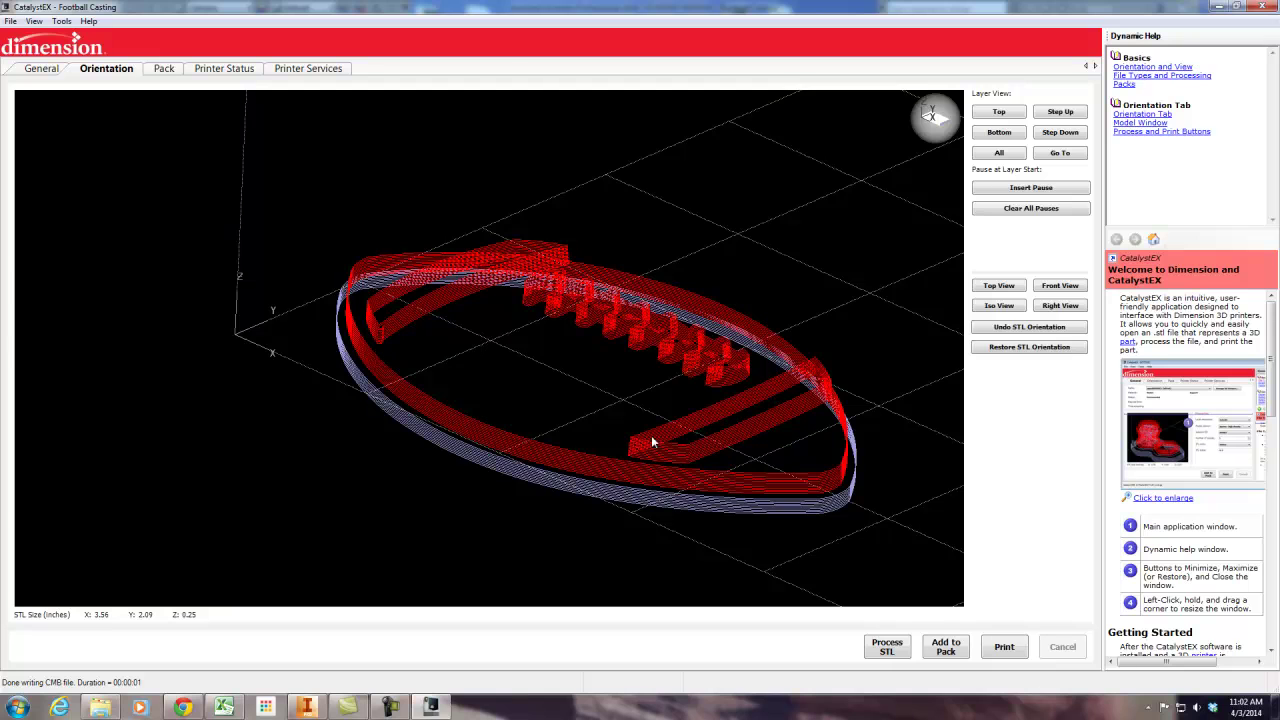
left_click(945, 650)
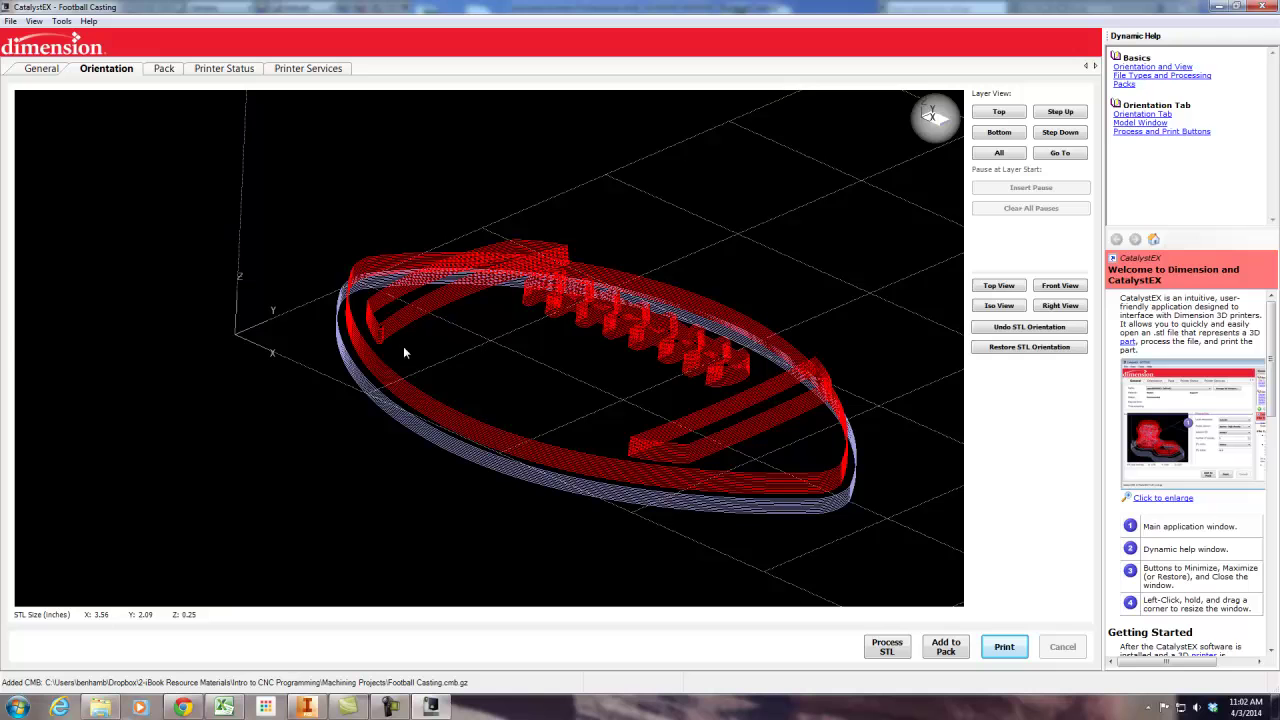
- Drag part 1 into the lower-left corner of the Pack preview grid
left_click(158, 69)
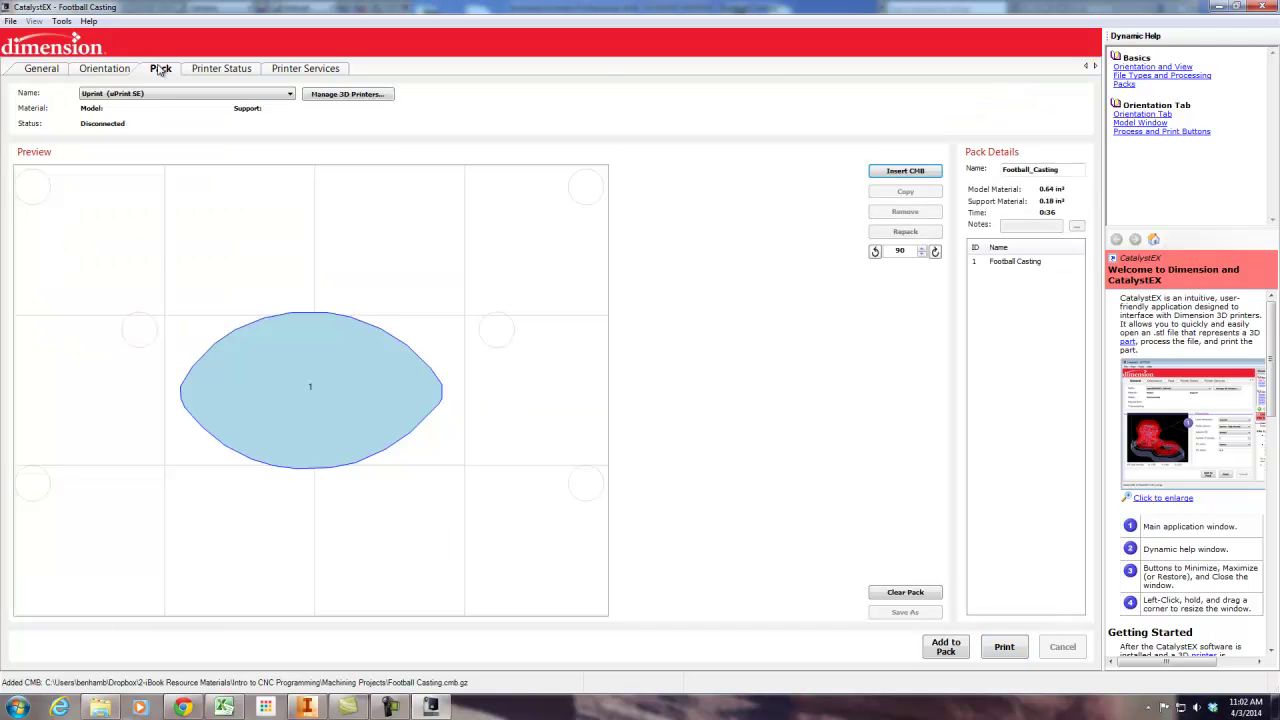
left_click_drag(383, 441, 211, 522)
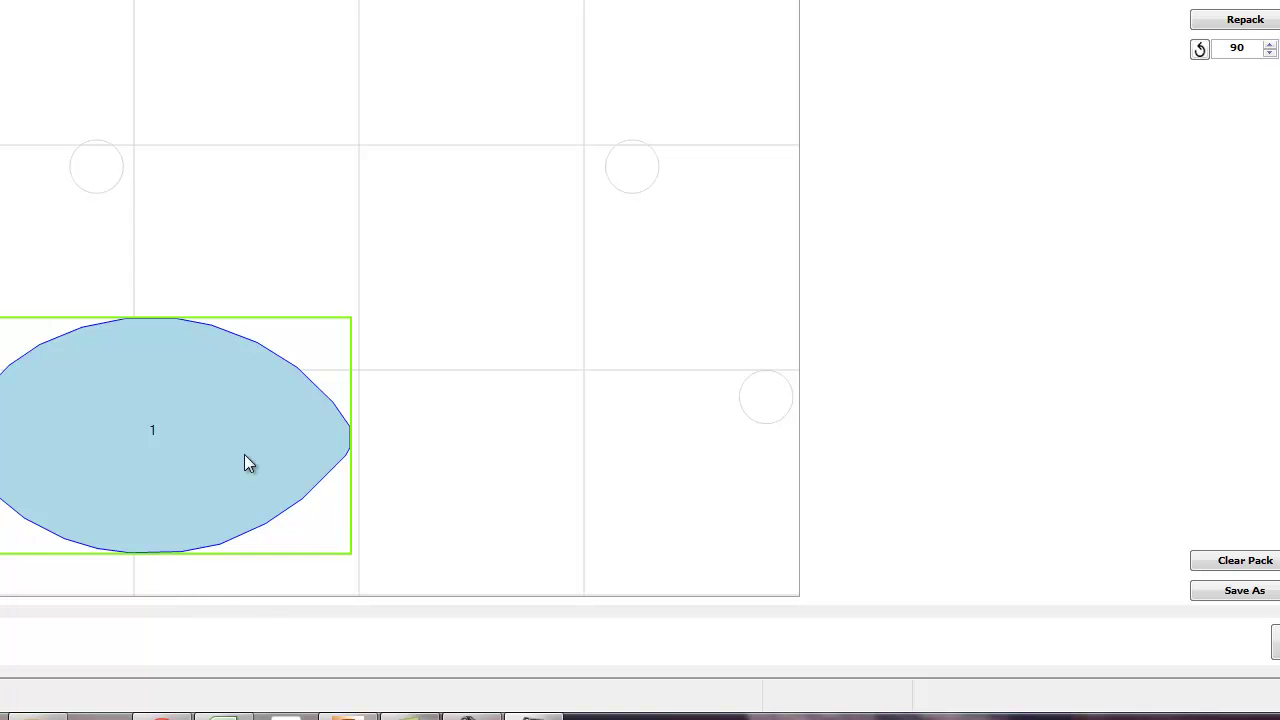
left_click_drag(246, 457, 166, 414)
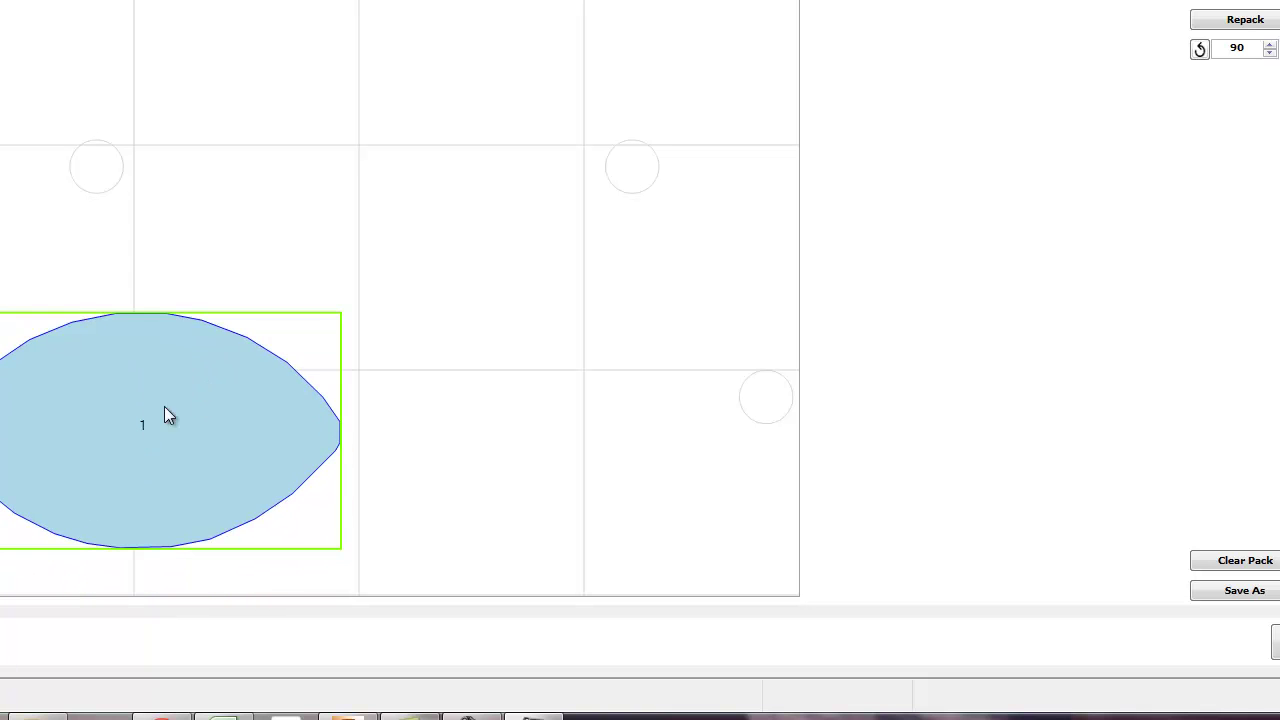
left_click_drag(229, 469, 206, 503)
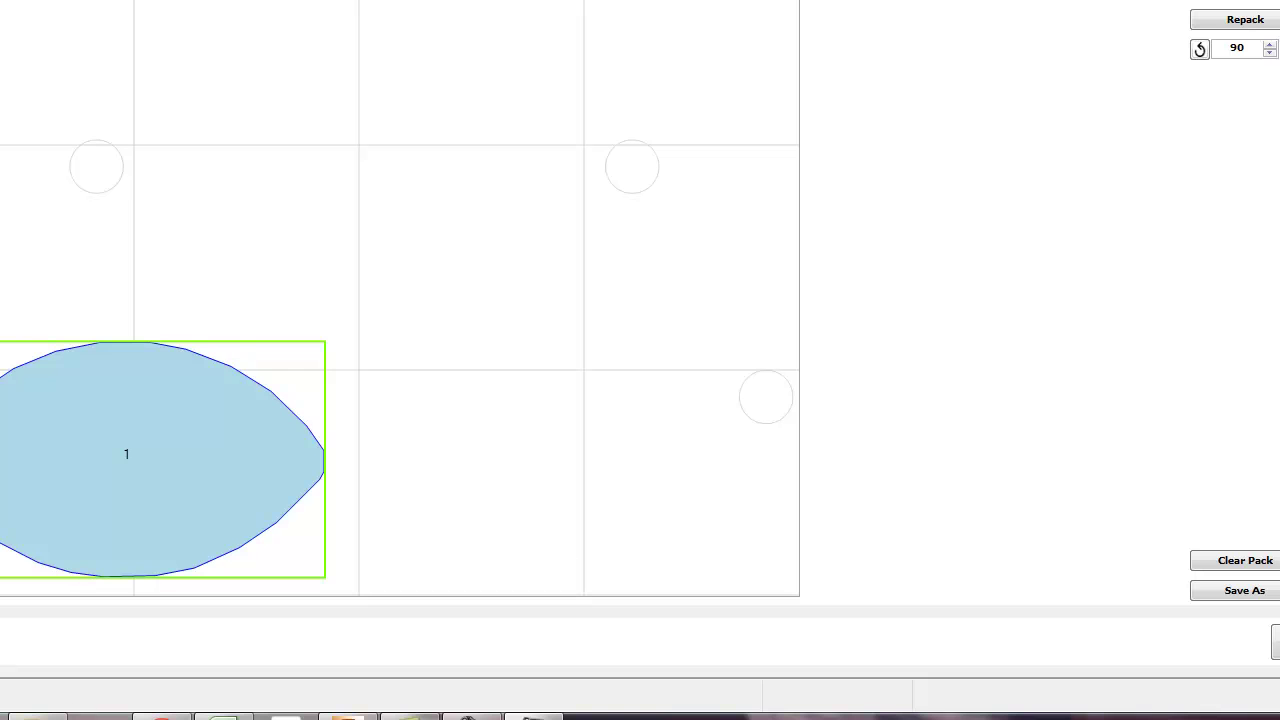
- In Calculator, compute (0.64 + 0.18) × 5 = 4.1, then minimize it
left_click(20, 714)
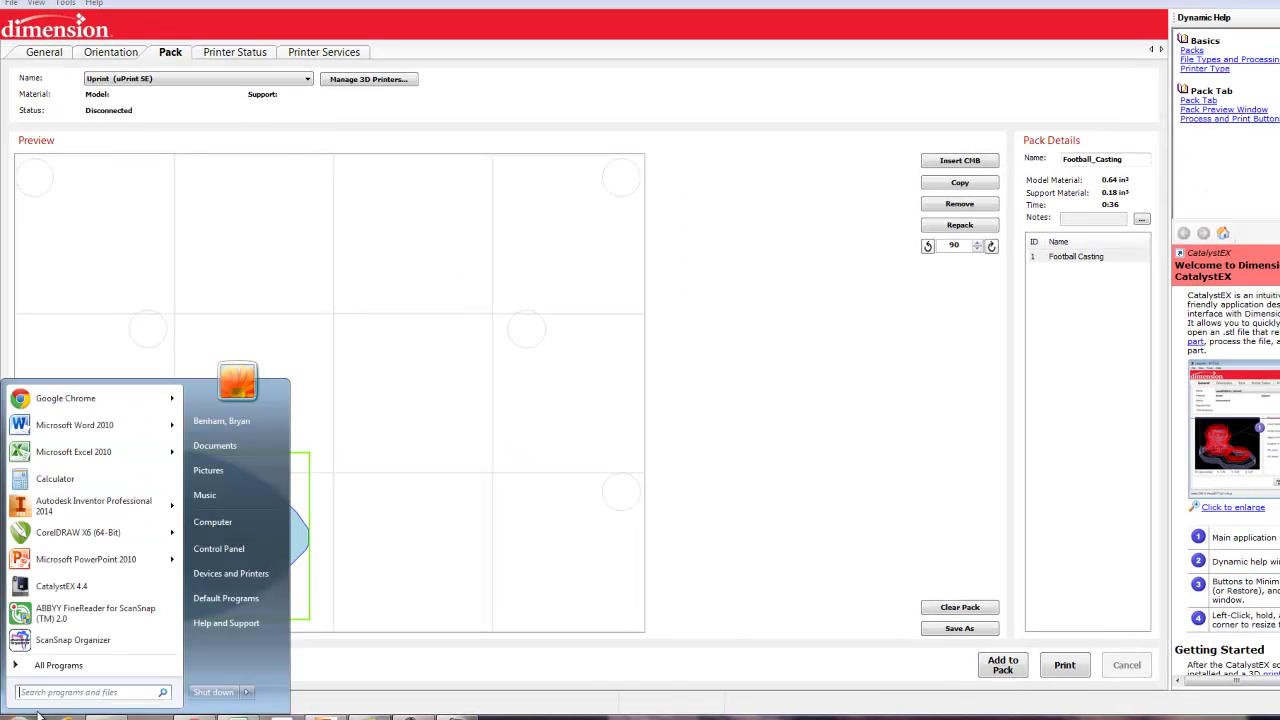
left_click(94, 480)
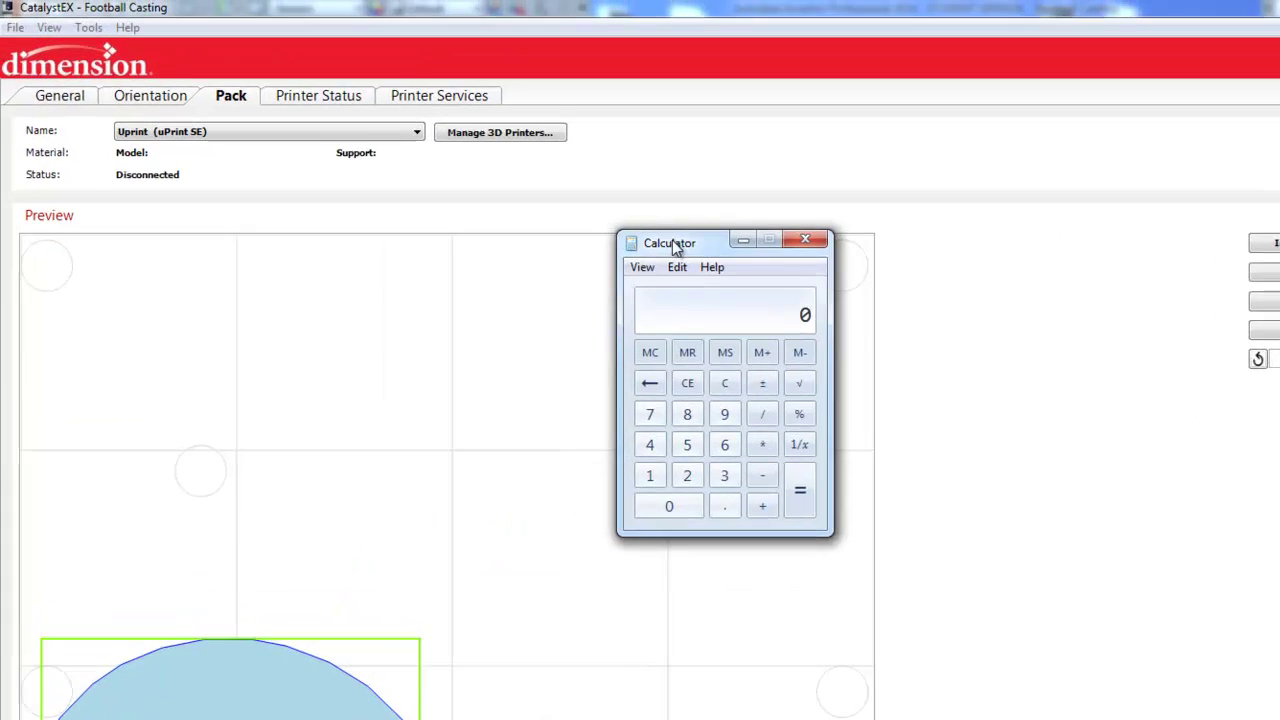
left_click_drag(672, 247, 710, 277)
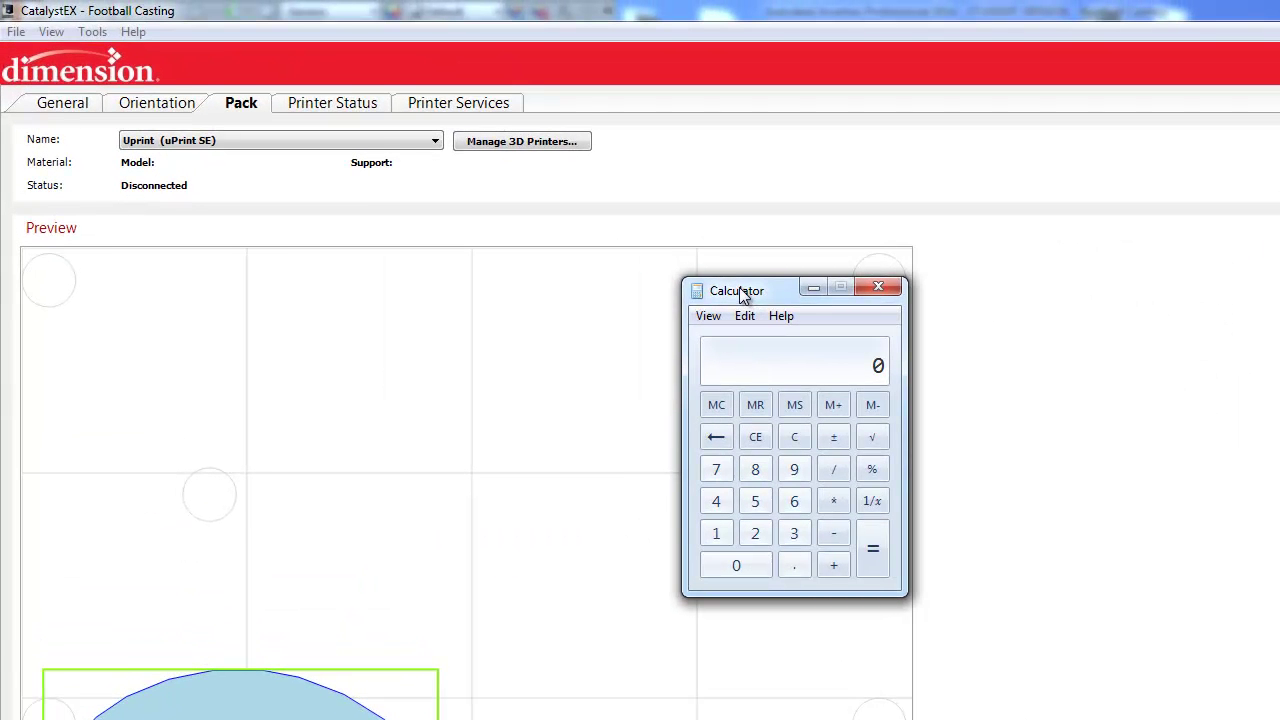
type(".64+.18")
key("Return")
type("*")
type("5")
key("Return")
left_click_drag(509, 199, 665, 199)
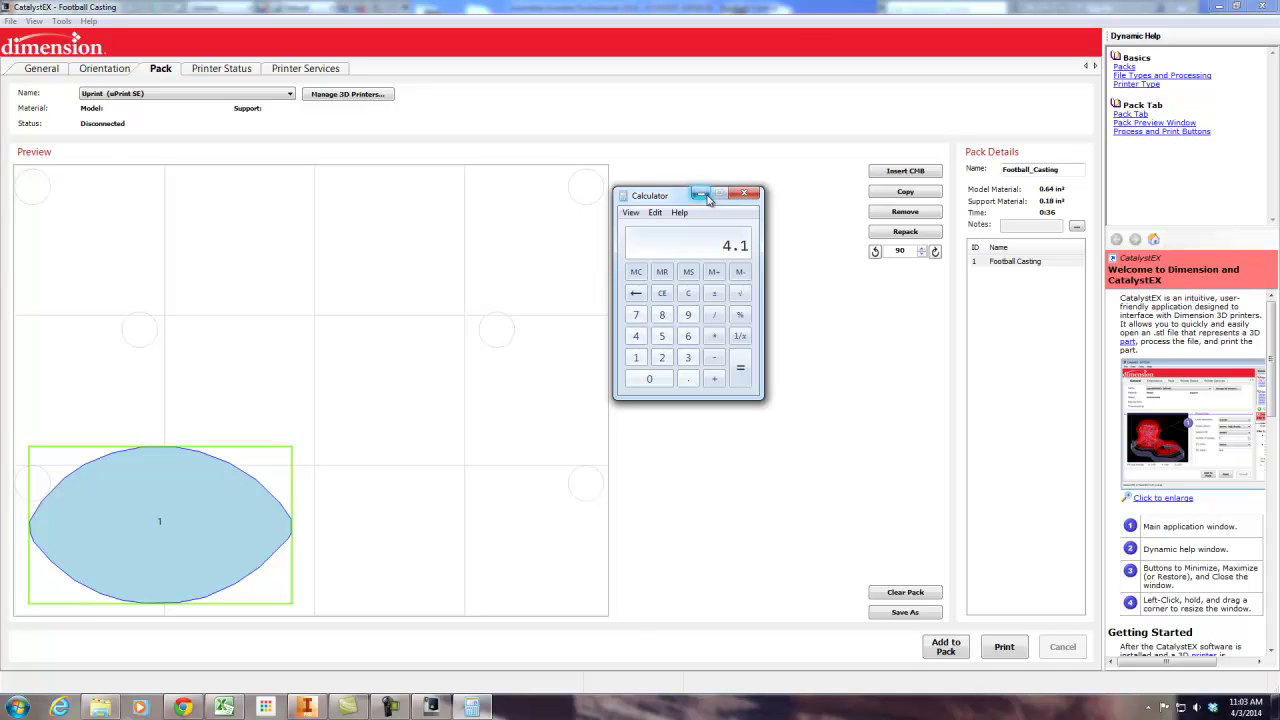
left_click(702, 194)
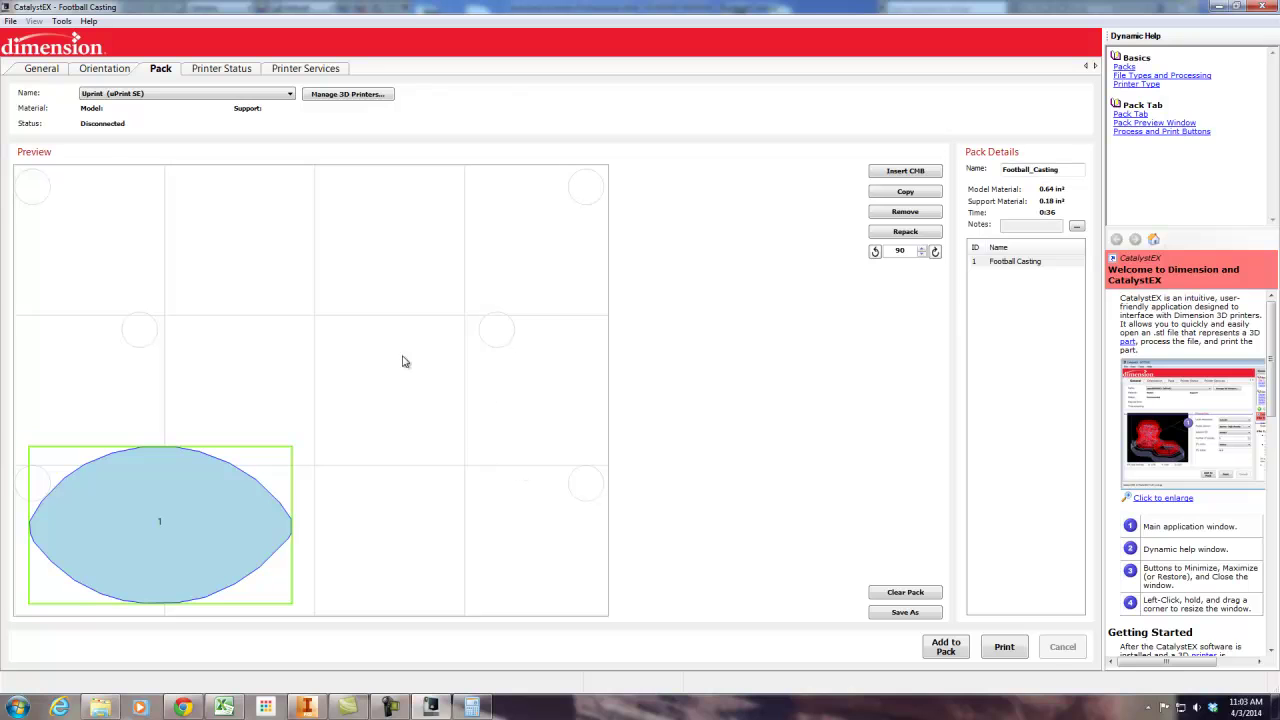